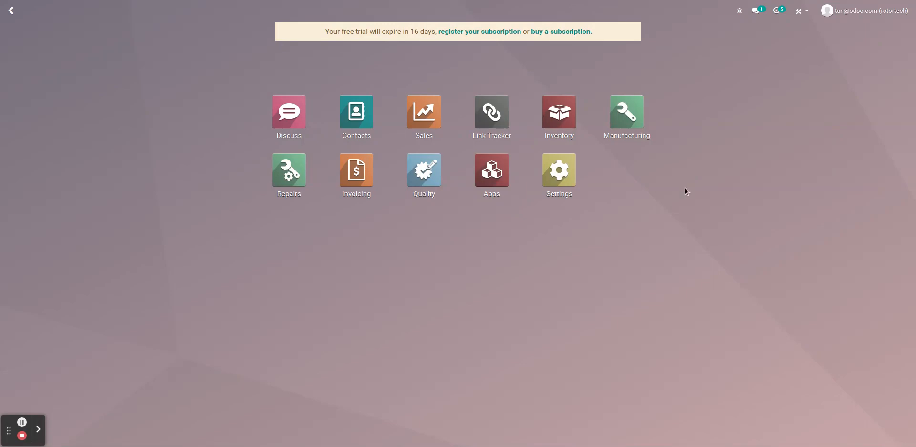
Open the latest ChopperAddicts sales order and its delivery transfer from WHQ/Stock to Partner Locations/Customers
left_click(422, 119)
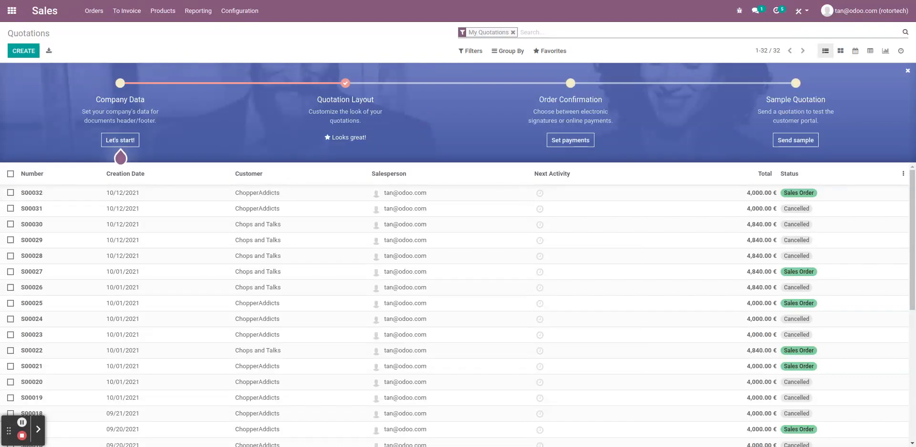
left_click(307, 196)
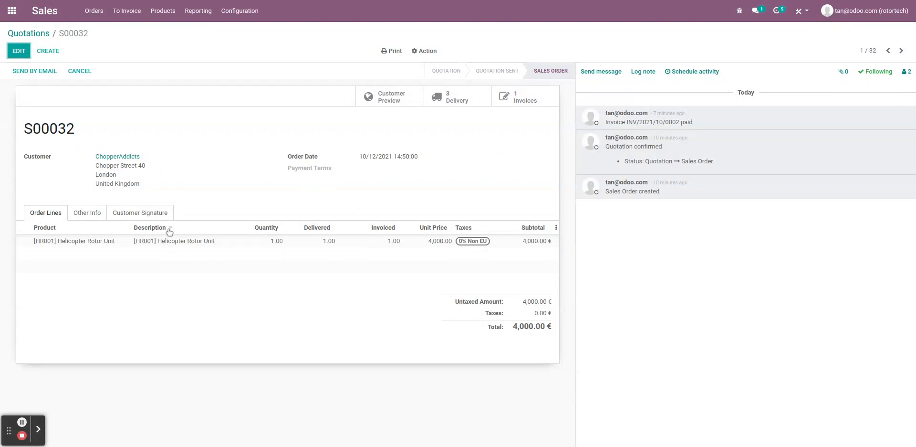
mouse_move(213, 261)
left_click(457, 101)
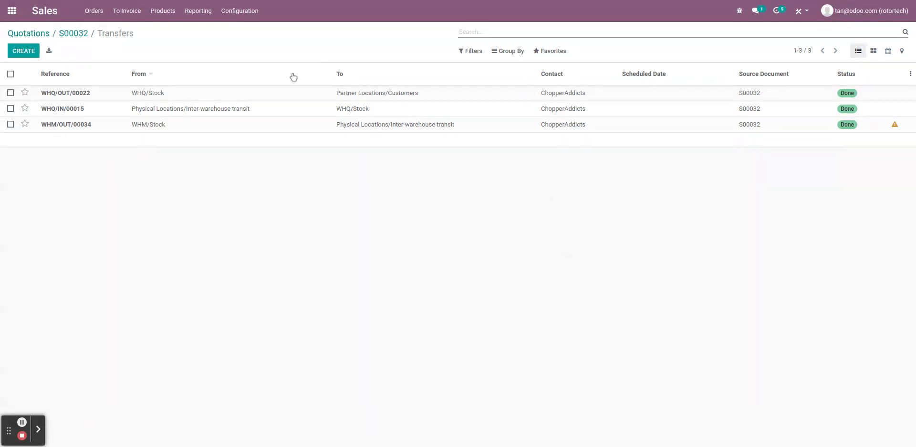
left_click(224, 94)
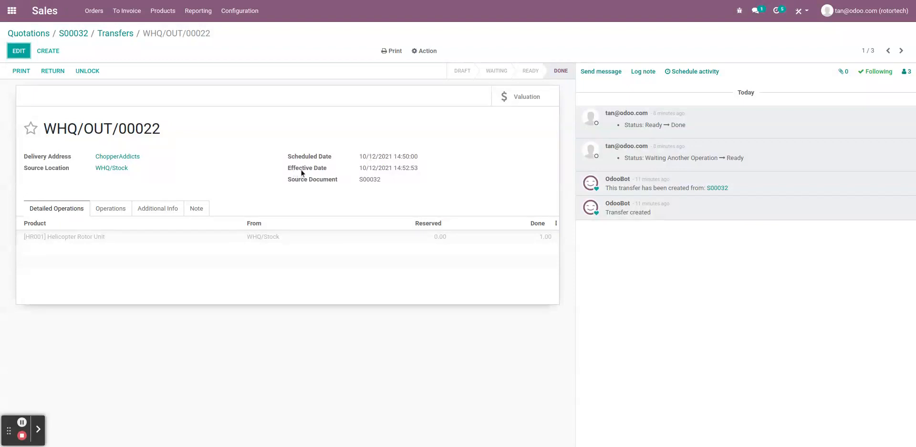
Create a return of 1.00 Helicopter Rotor Unit from this delivery, with WHQ/Repairs as the return location
left_click(53, 72)
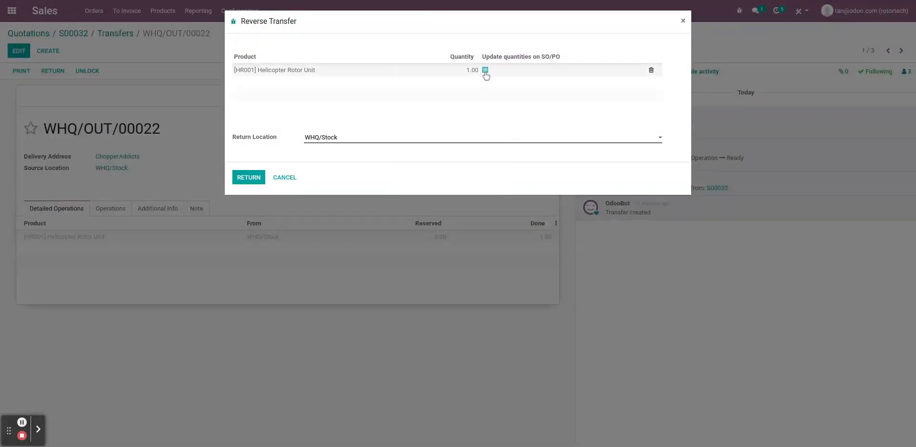
mouse_move(528, 64)
left_click(331, 140)
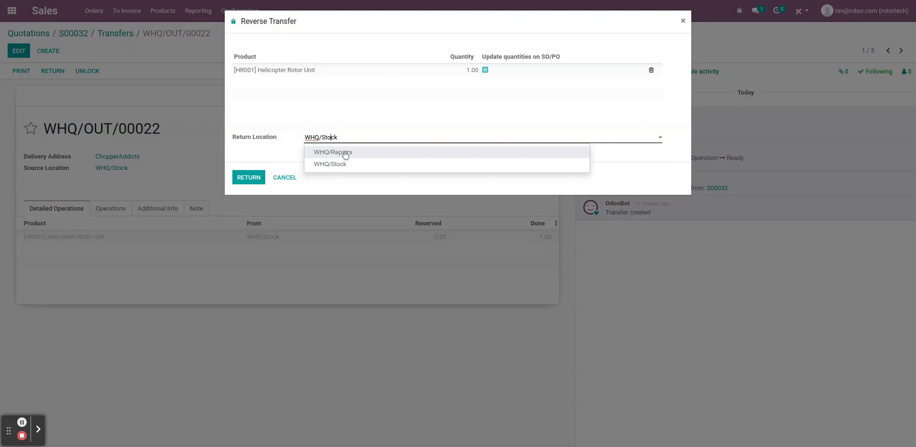
left_click(346, 153)
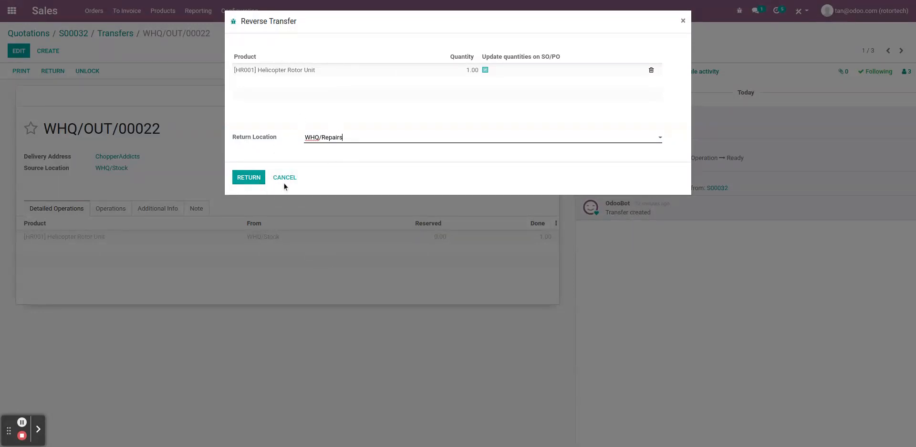
left_click(247, 178)
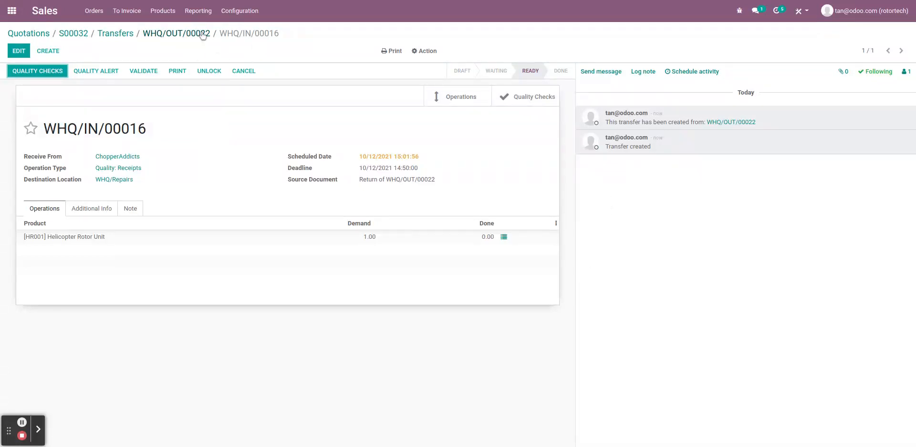
Check the on-hand stock of the Helicopter Rotor Unit in the Sales product list
left_click(130, 34)
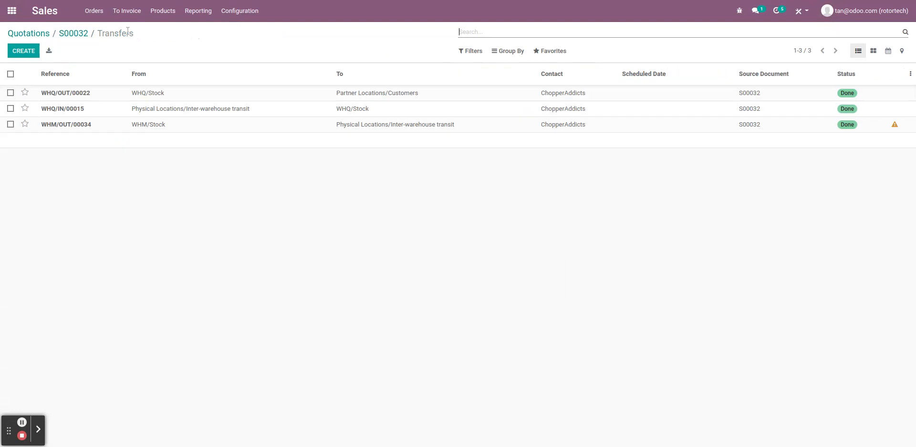
left_click(223, 90)
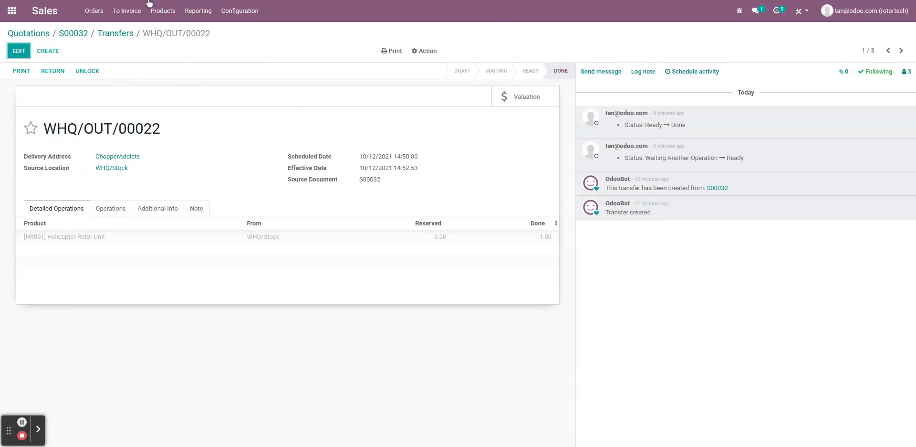
left_click(11, 11)
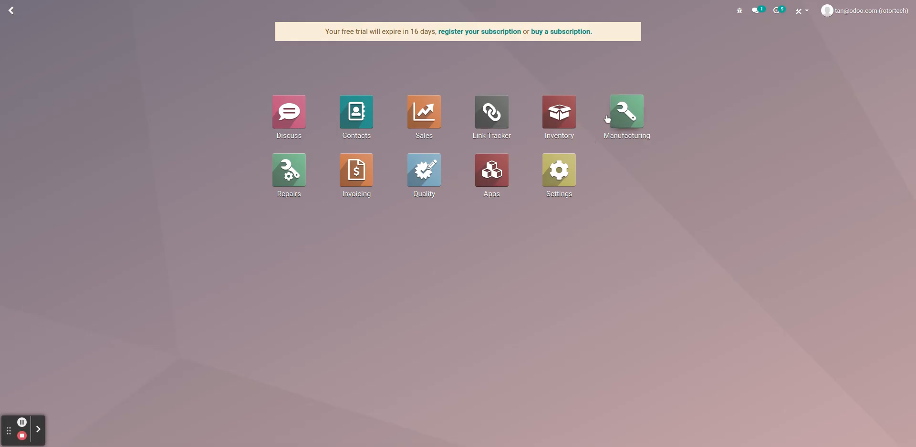
left_click(429, 112)
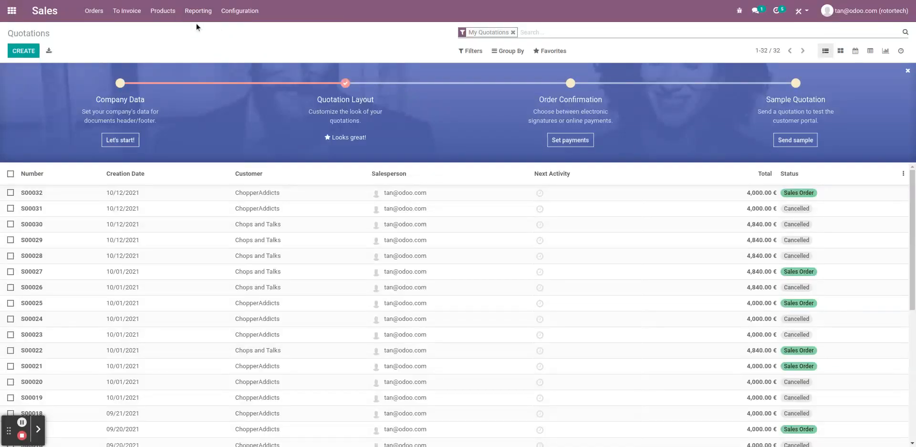
left_click(178, 35)
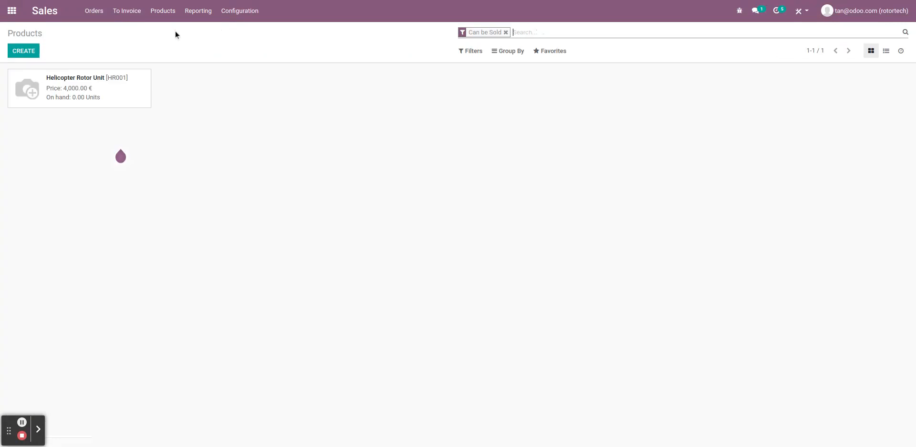
left_click(75, 82)
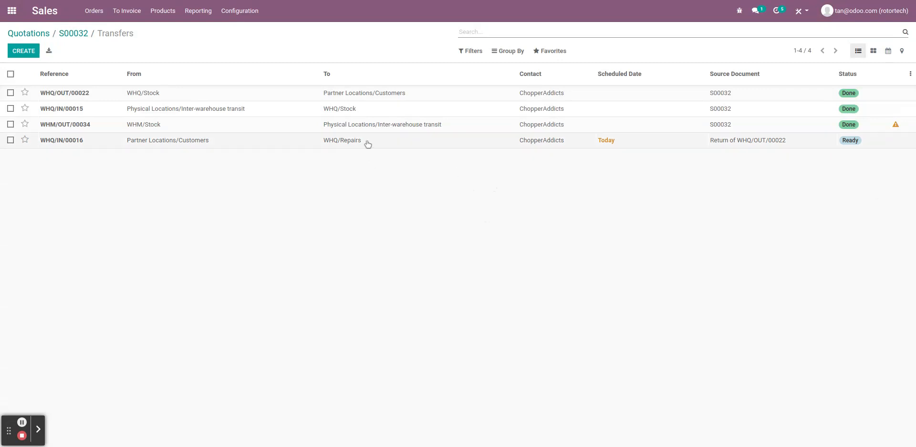
Open the return receipt into WHQ/Repairs from the order's transfers and start its quality check
left_click(402, 141)
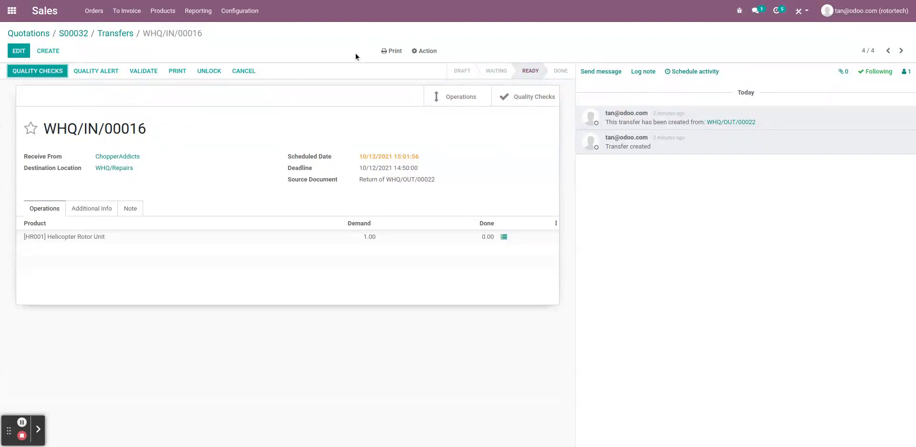
left_click(38, 72)
left_click(45, 72)
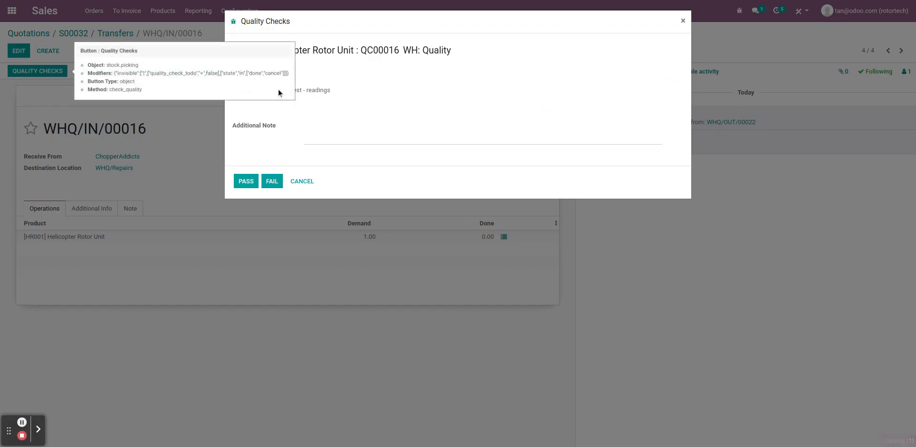
Add the note "1st Repair Check: Check for faults registered by customer:" with lines "1." and "2...", and fail the quality check
left_click(327, 129)
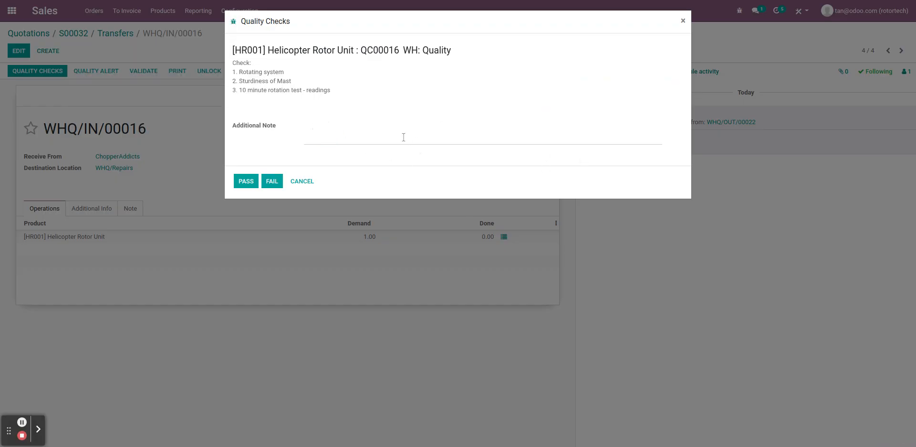
type("1sst")
type(" Re")
type("pair Check")
type(" CHeck N")
key("BackSpace")
key("BackSpace")
key("BackSpace")
type("heck for faults registered by customer")
key("BackSpace")
key("BackSpace")
type("red by customer")
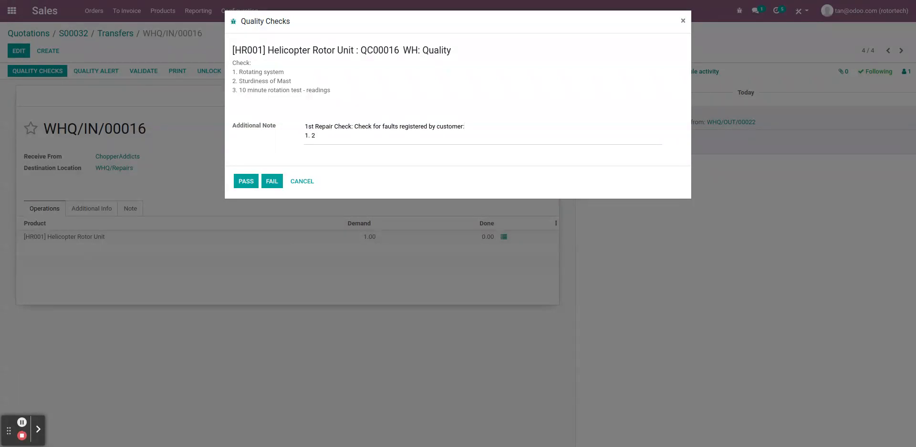
key("Return")
type("2...")
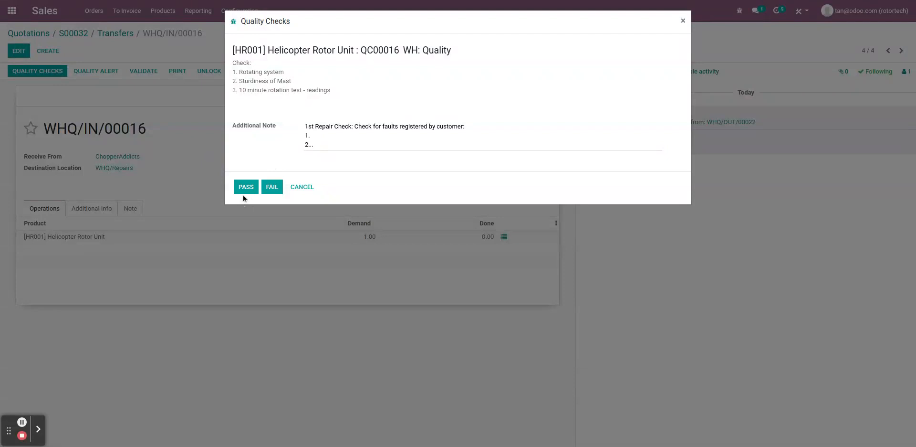
left_click(273, 189)
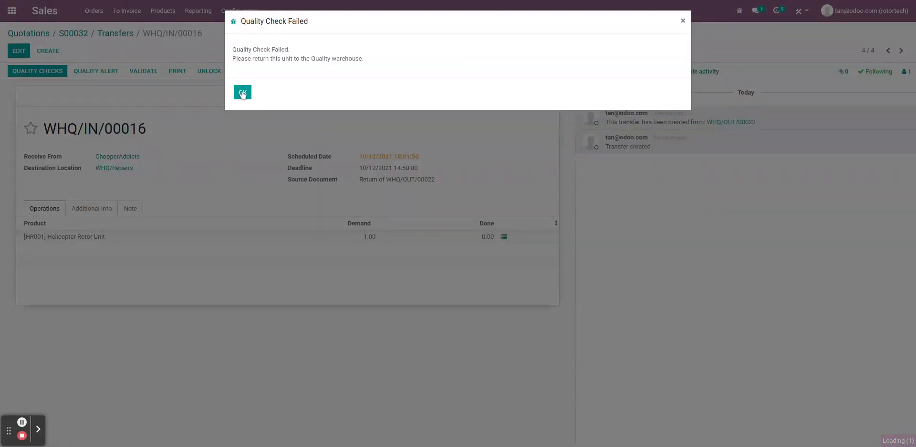
left_click(245, 95)
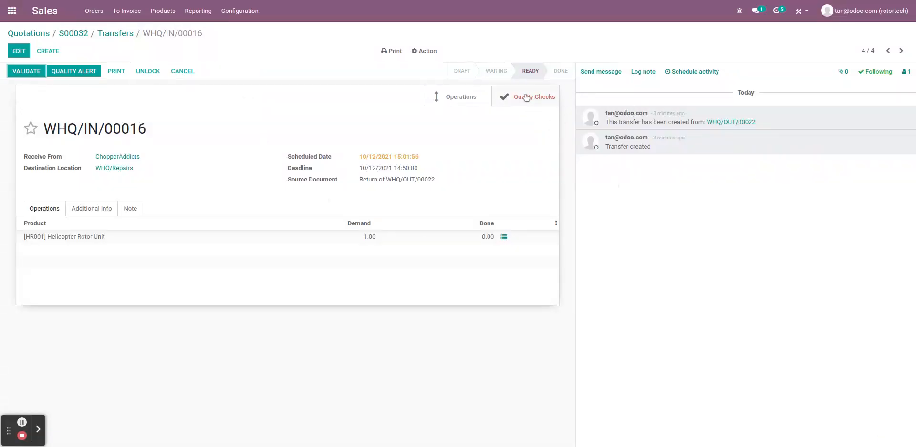
Validate the return receipt into WHQ/Repairs, processing all quantities as an immediate transfer
left_click(28, 70)
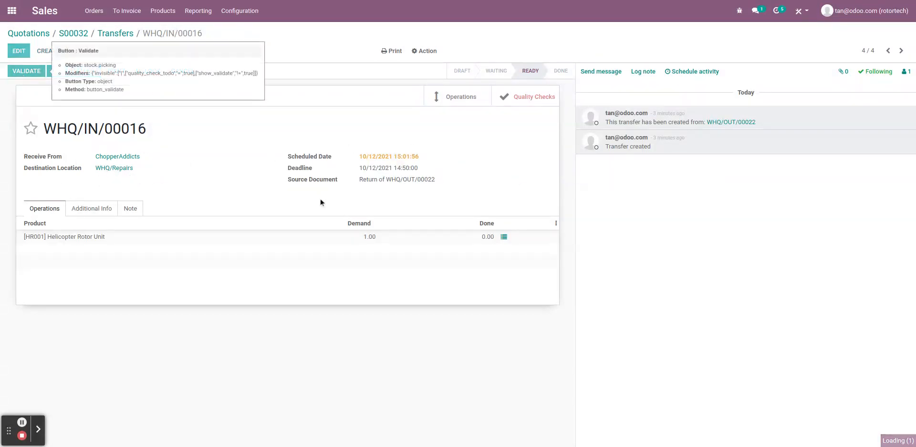
left_click(20, 72)
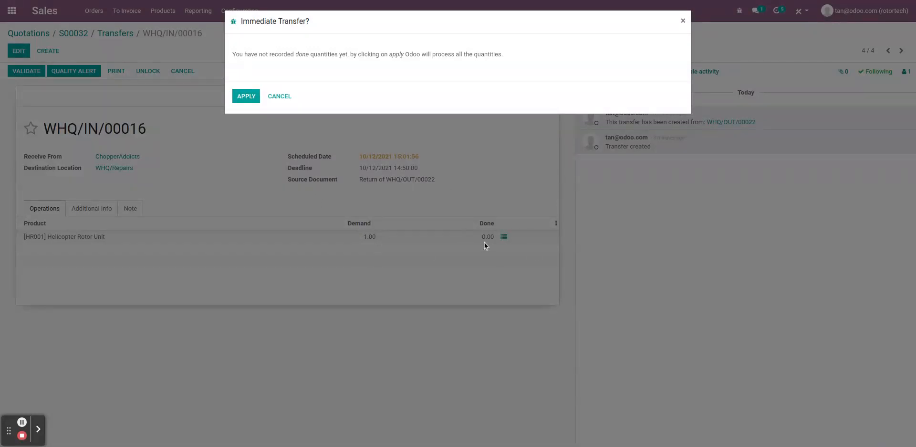
left_click(243, 96)
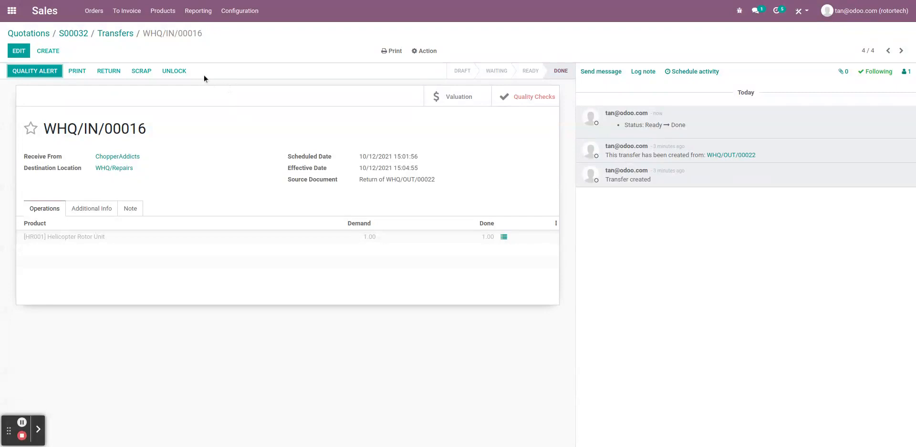
Review the order's transfers and check the location of the Helicopter Rotor Unit's on-hand stock
left_click(116, 35)
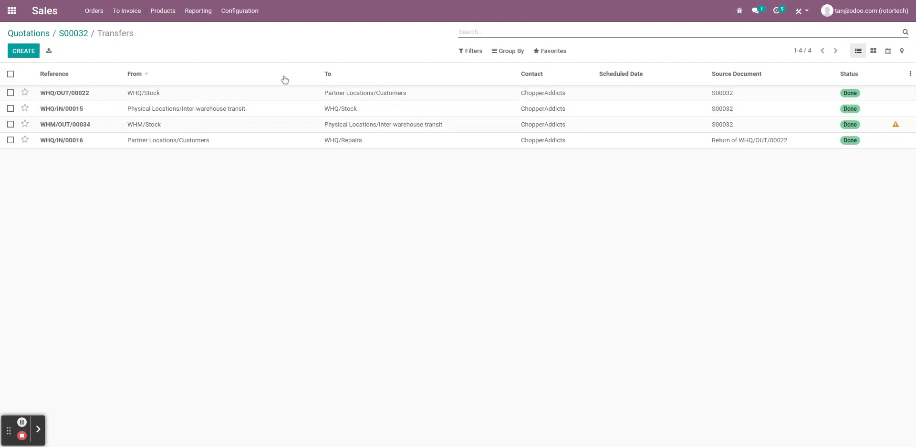
left_click(157, 12)
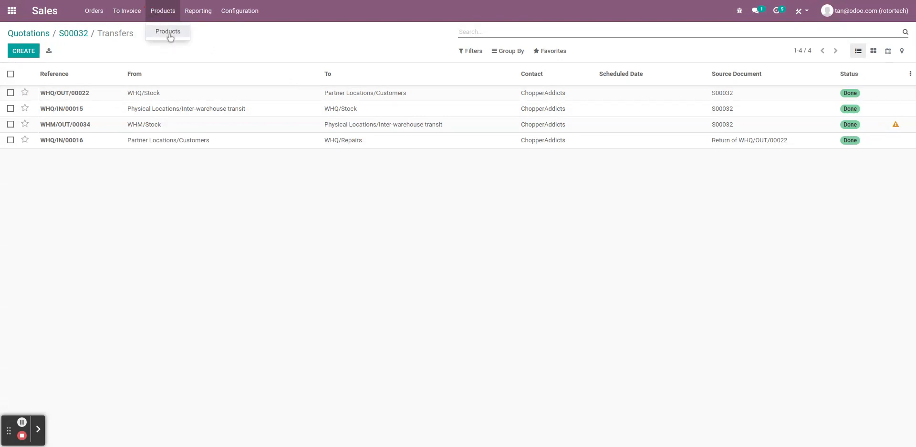
left_click(168, 33)
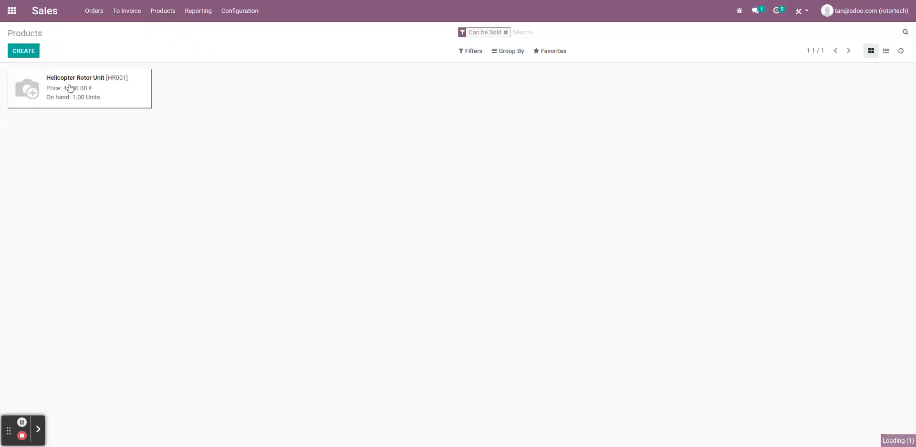
left_click(50, 102)
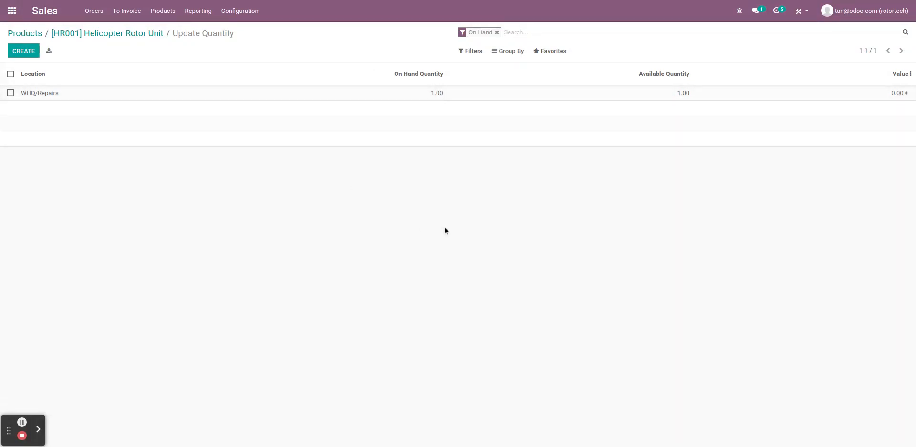
left_click(97, 34)
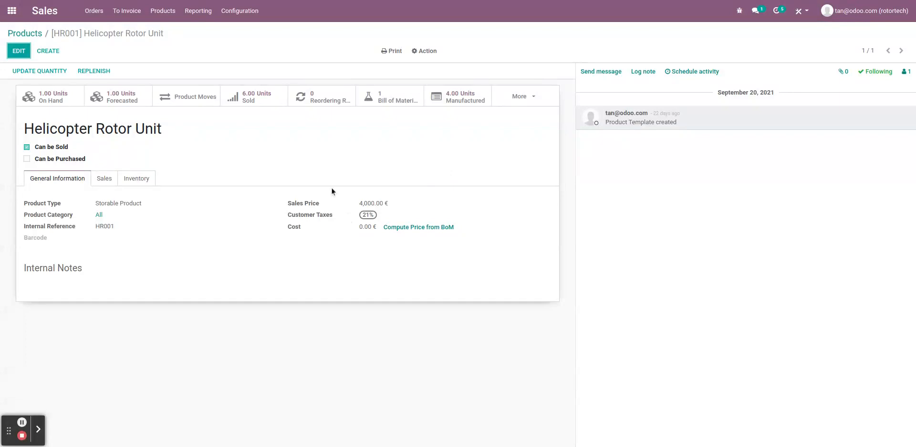
Switch to the Repairs app and create a new repair order
left_click(12, 15)
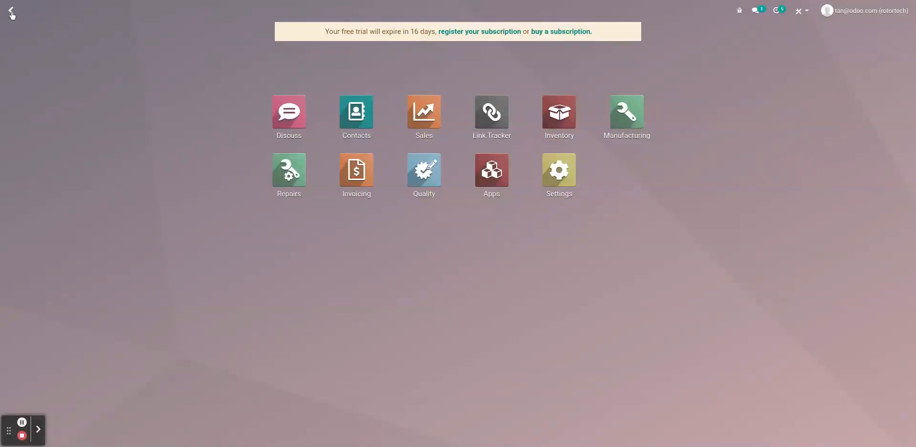
left_click(287, 168)
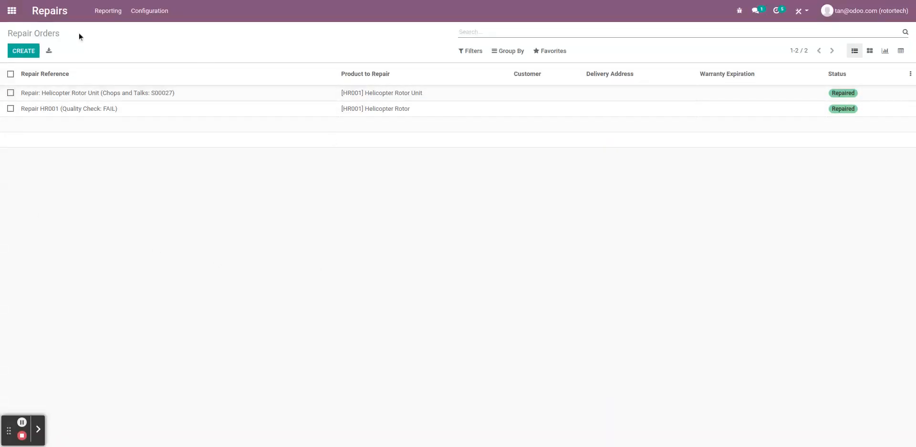
left_click(22, 51)
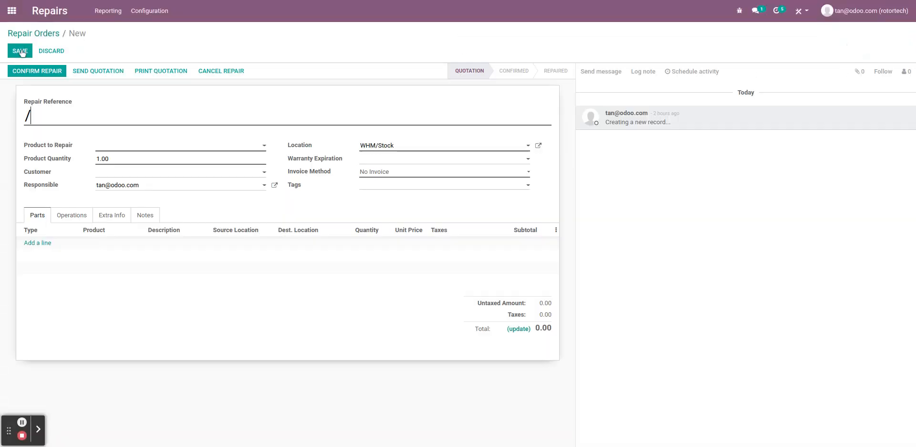
Enter the repair reference "Repair: Helicopter Rotor Unit" followed by ChopperAddicts and the sales order number in parentheses
left_click(71, 116)
key("BackSpace")
type("Repair: Helicopter Rotor Unit ()")
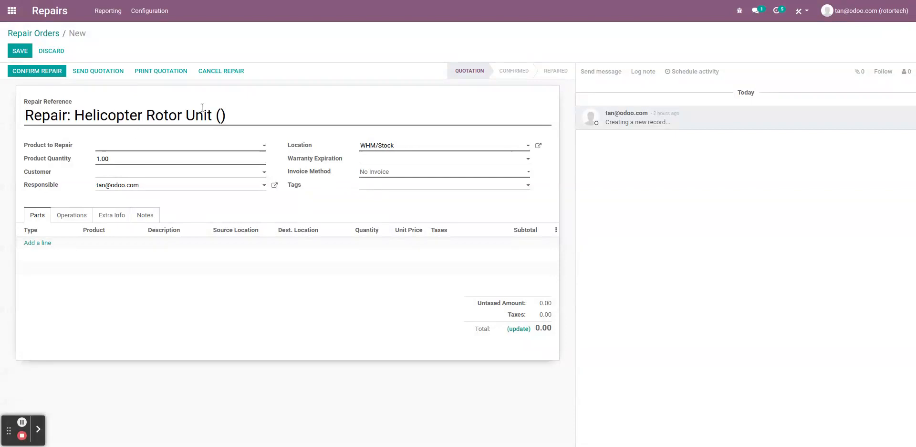
left_click(27, 115)
key("Delete")
type("R")
left_click(220, 116)
type("ChopperAd")
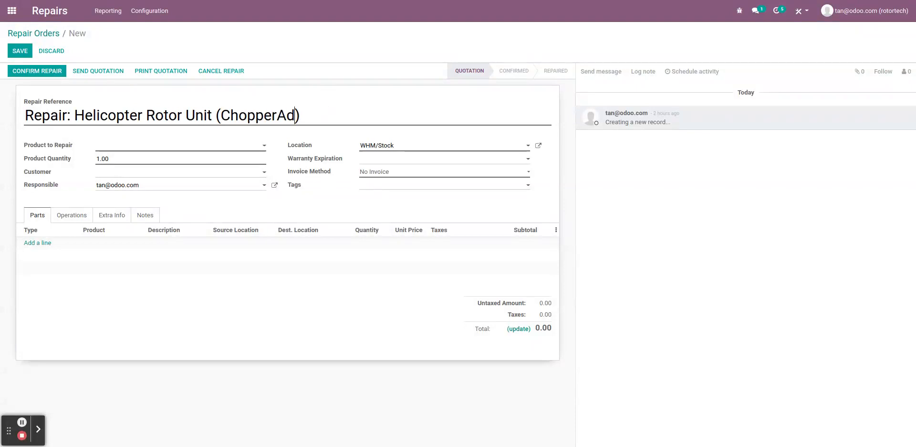
type("dicts")
type(": S")
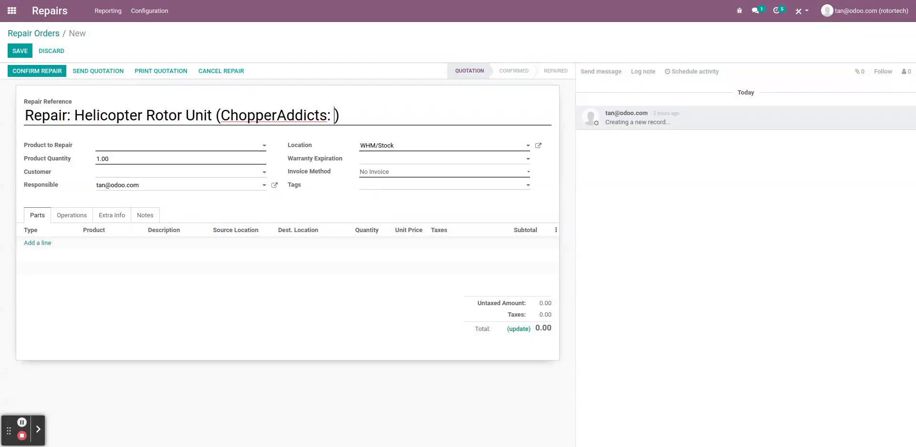
type("00032")
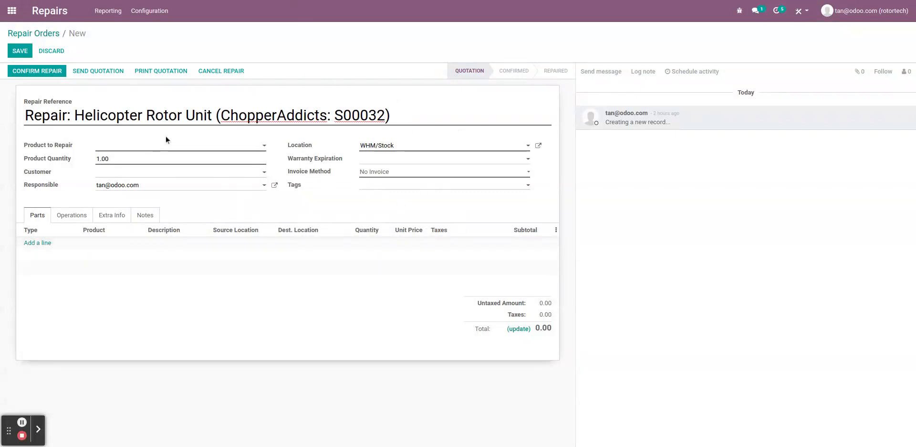
Set the product to repair to [HR001] Helicopter Rotor Unit and the repair location to WHQ/Repairs
left_click(136, 145)
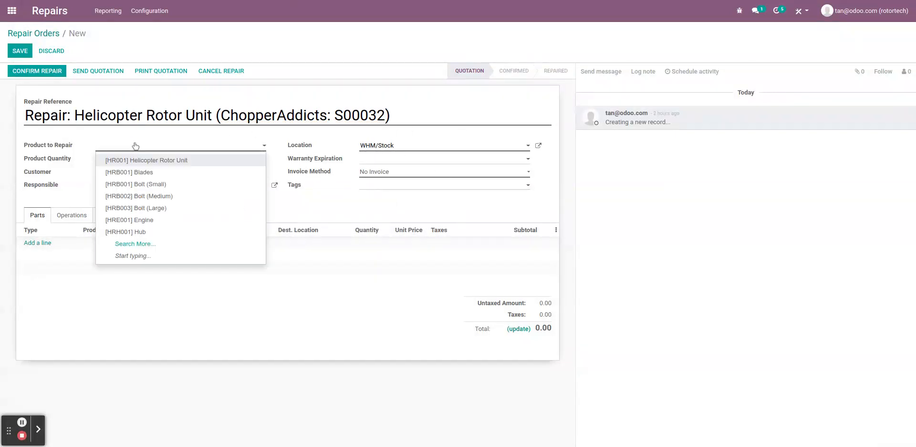
left_click(187, 160)
left_click(403, 147)
left_click_drag(404, 148, 358, 146)
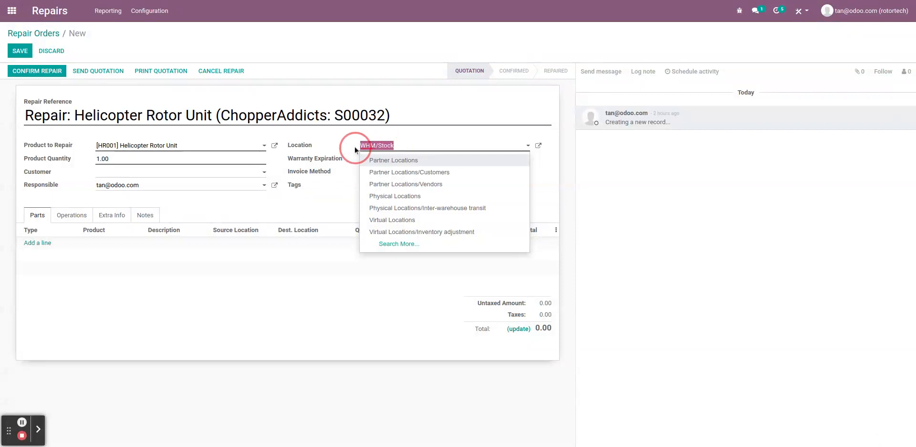
type("W")
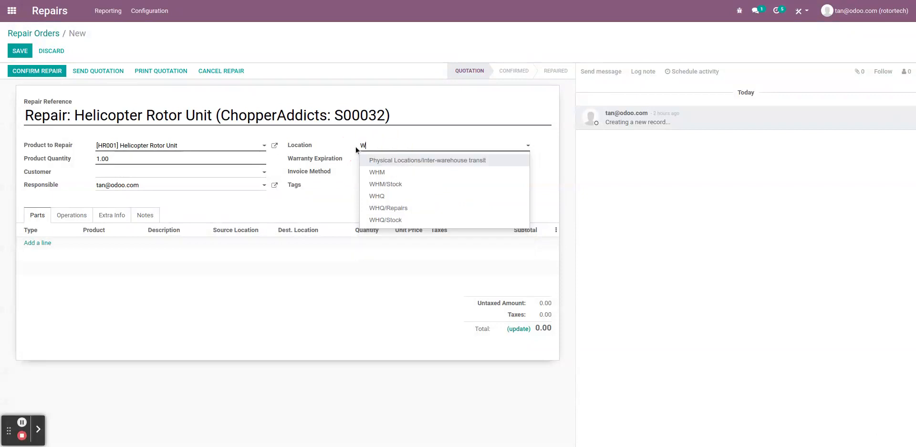
type("HQ")
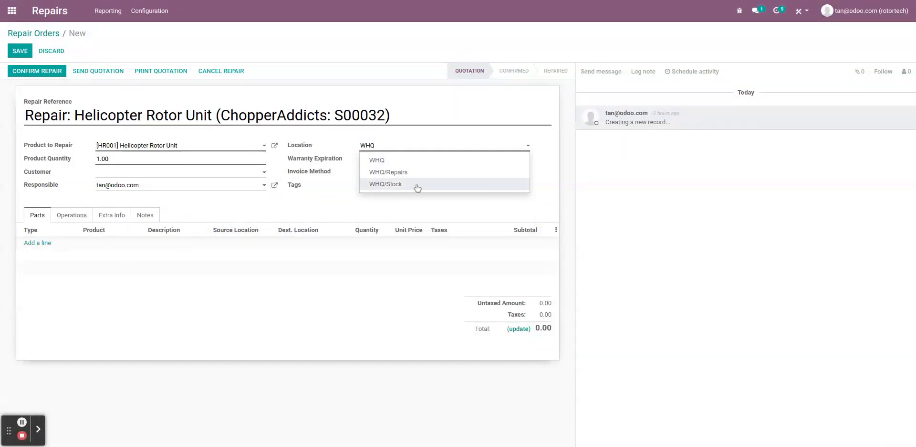
left_click(418, 172)
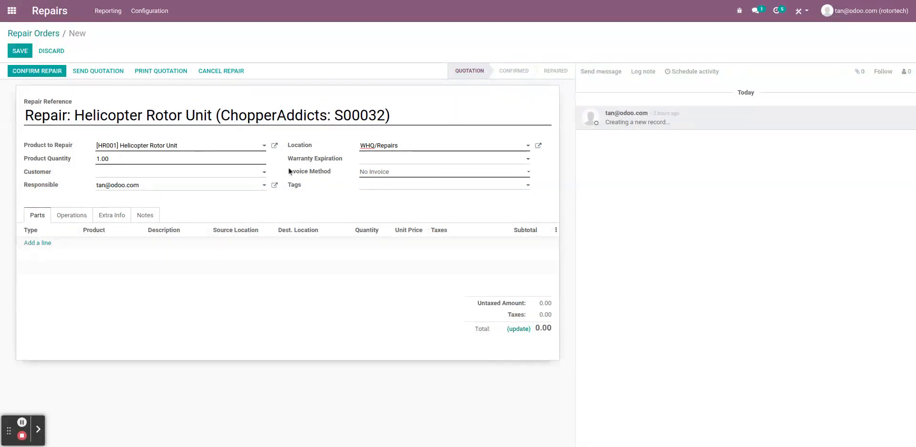
mouse_move(290, 172)
left_click(371, 159)
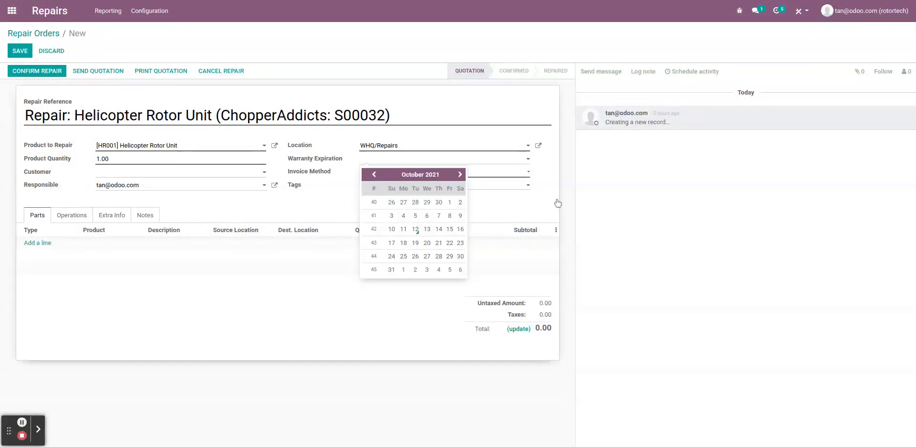
left_click(575, 174)
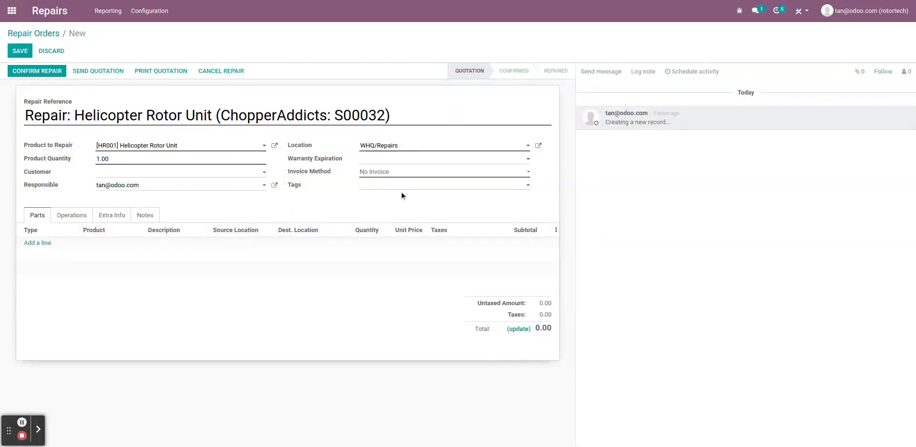
Try ChopperAddicts as the repair order's customer and clear the customer again
left_click(115, 175)
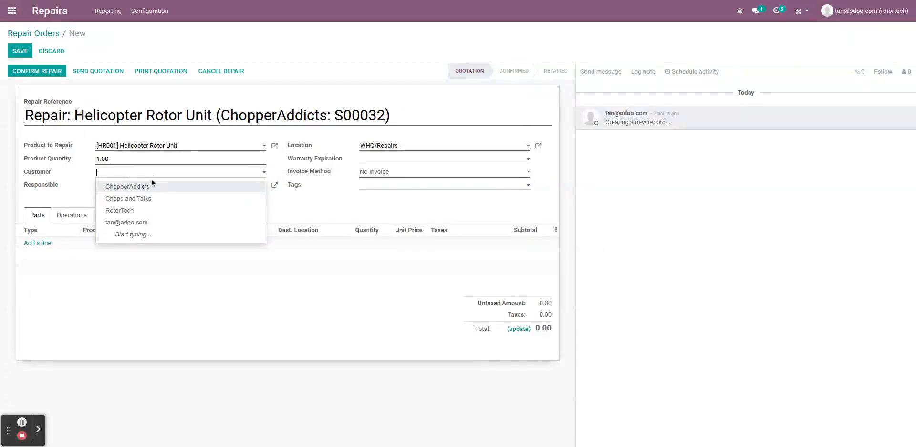
left_click(160, 188)
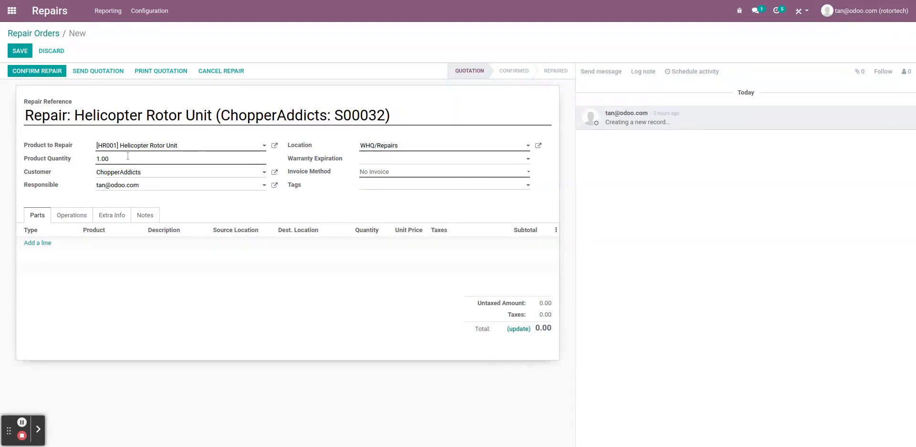
left_click_drag(173, 172, 84, 174)
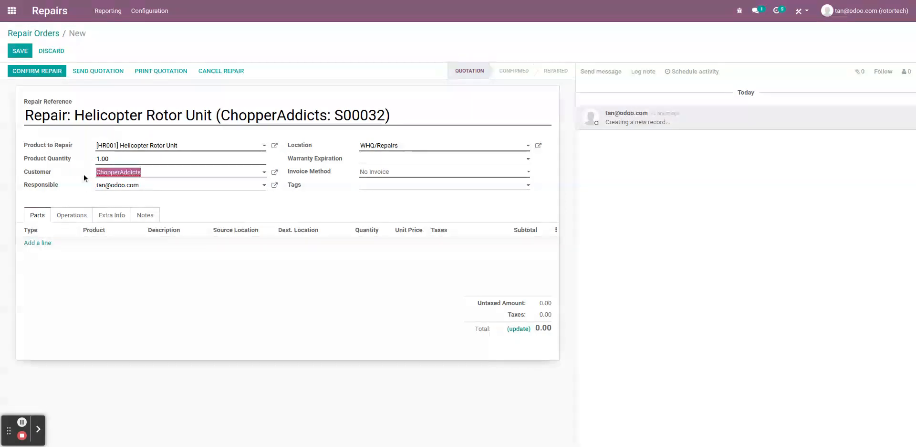
key("BackSpace")
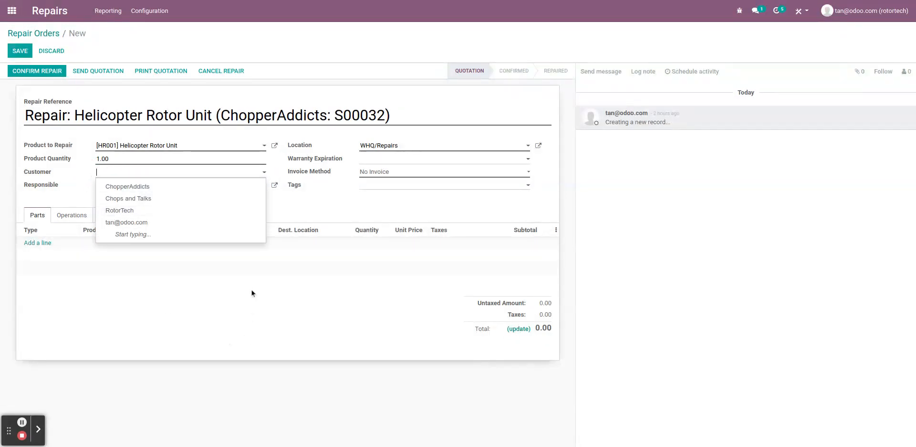
left_click(253, 285)
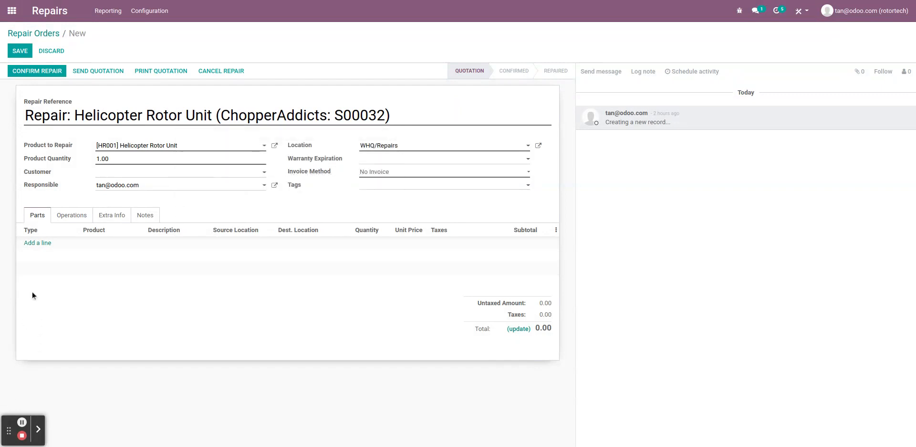
Add a parts line of type Remove for [HRB001] Blades with a quantity of 2
left_click(41, 243)
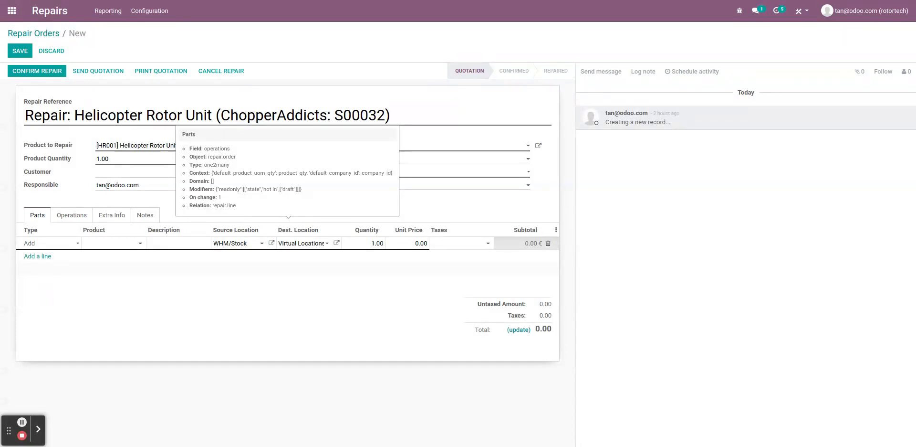
left_click(45, 245)
left_click(44, 260)
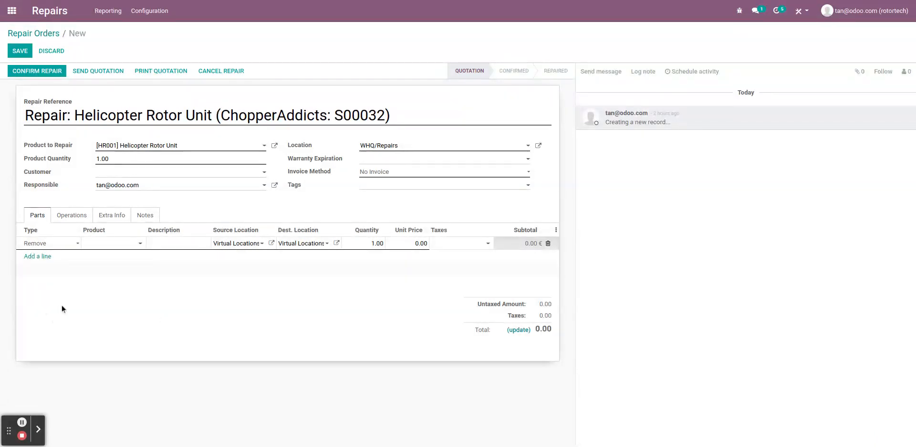
left_click(110, 246)
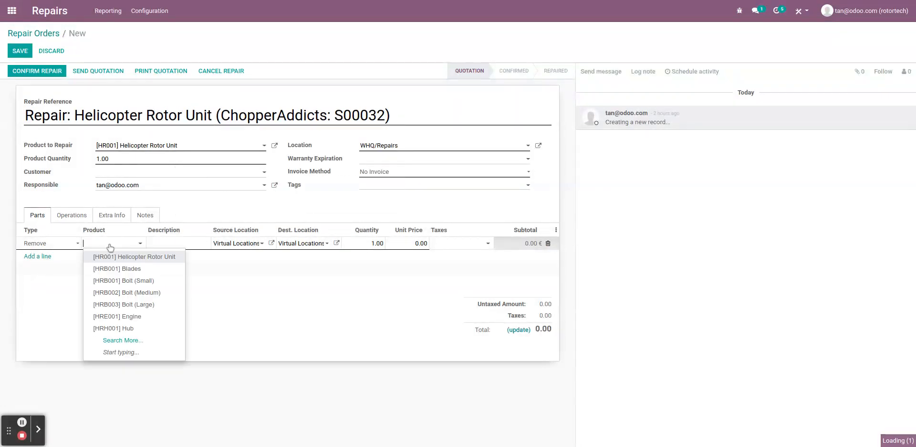
left_click(123, 268)
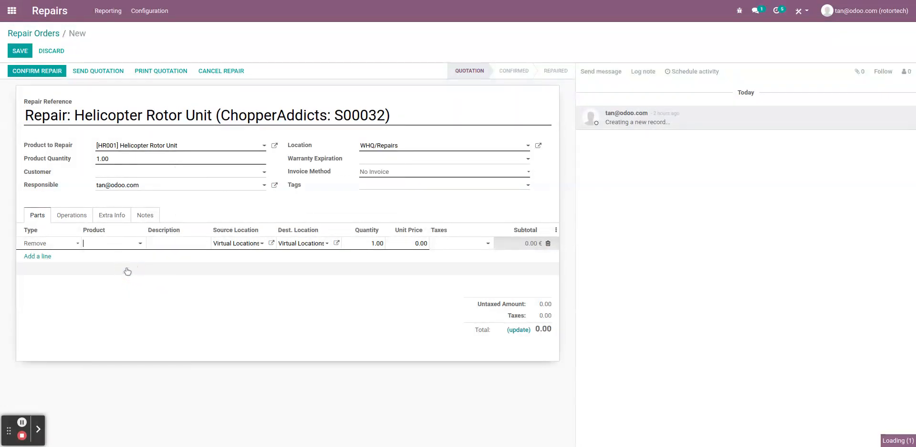
left_click(377, 243)
type("2")
left_click(296, 309)
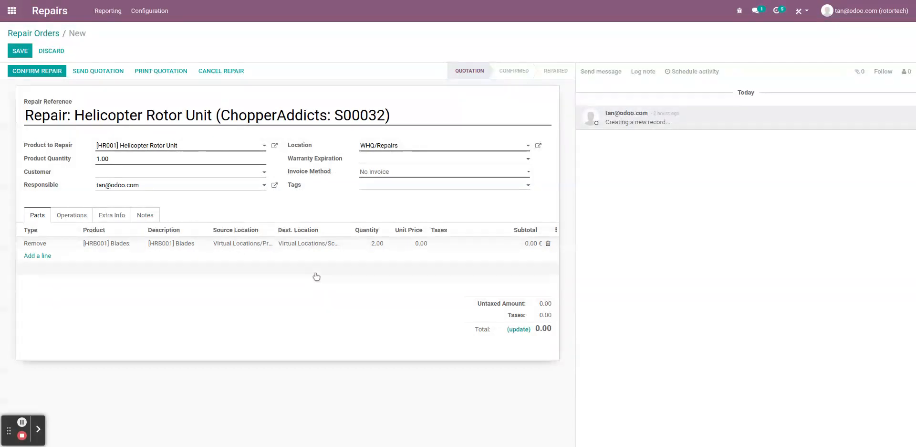
Add a second parts line of type Add for [HRB001] Blades with a quantity of 2
mouse_move(317, 276)
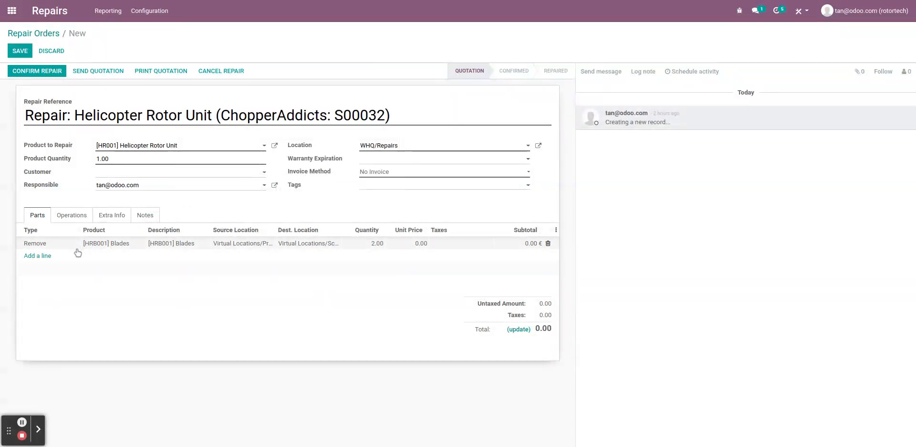
left_click(43, 256)
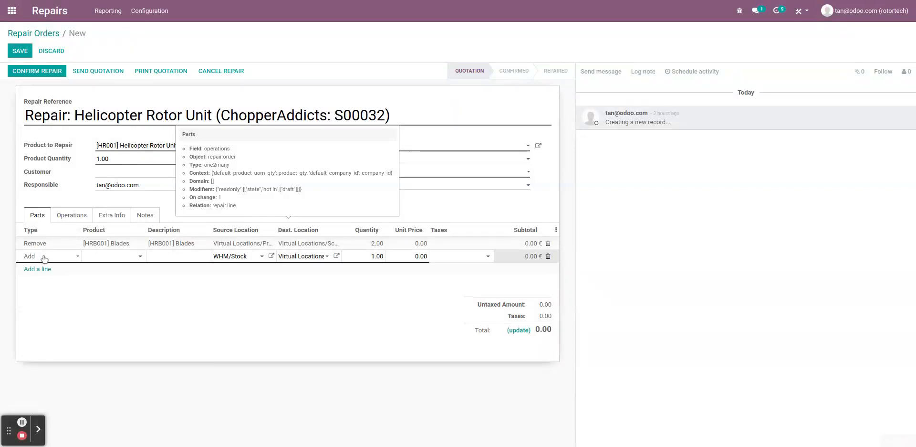
left_click(108, 258)
type("b")
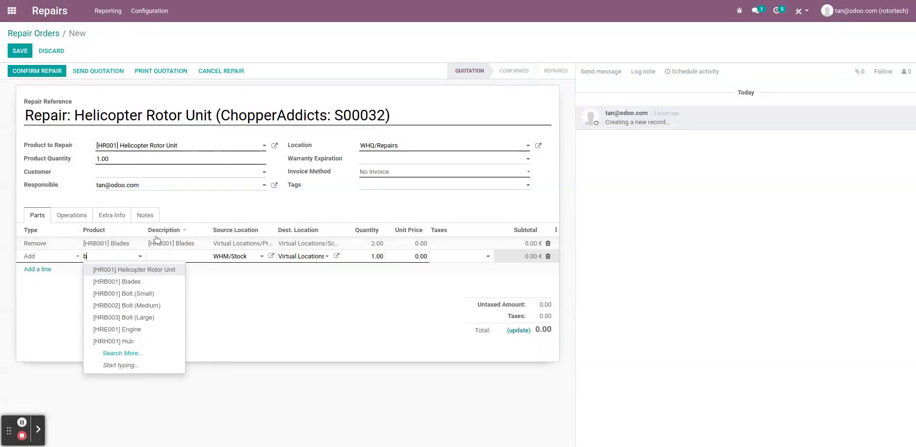
type("lades")
left_click(126, 270)
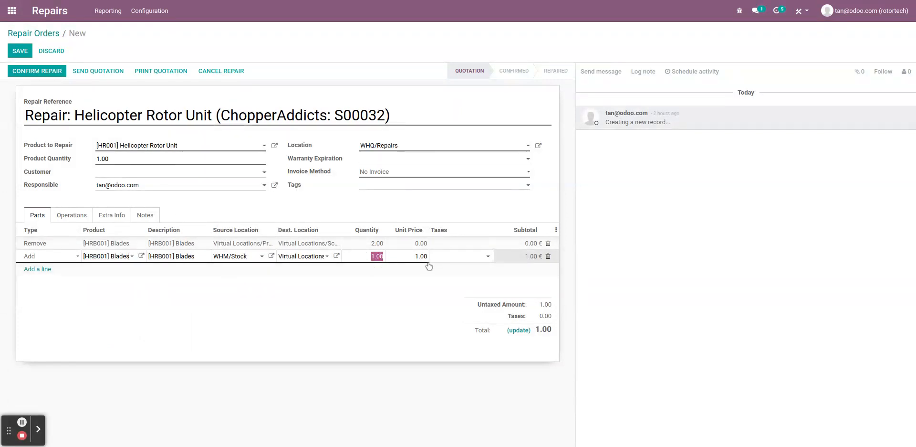
type("2")
left_click(337, 324)
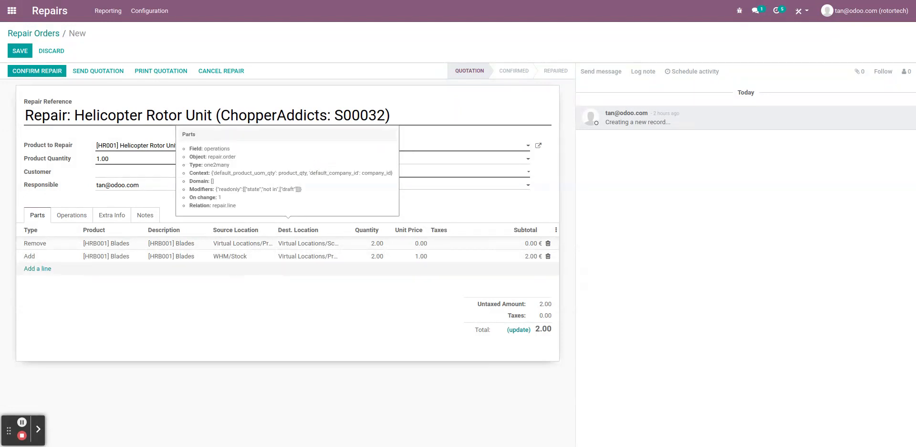
Set the source location of the added Blades line to WHQ/Repairs
left_click(232, 260)
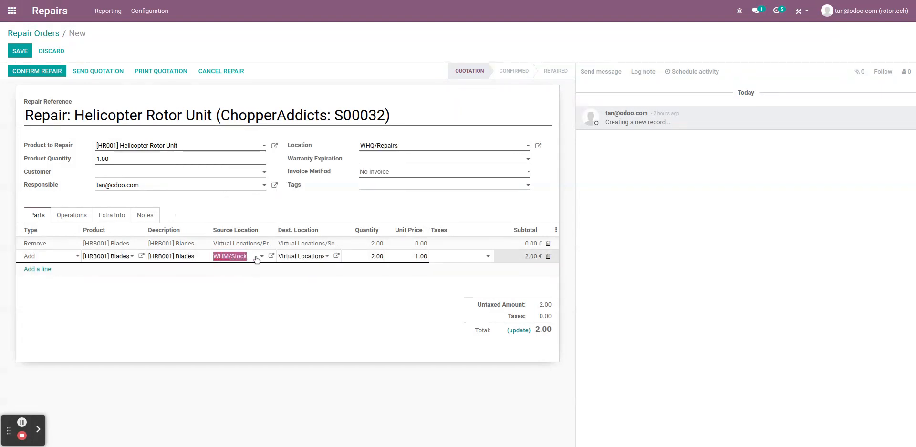
left_click(262, 257)
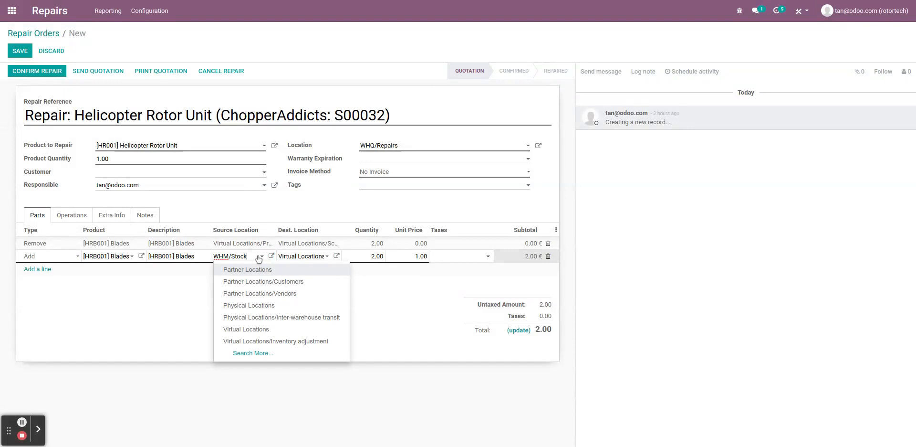
key("ctrl+a")
type("WHQ")
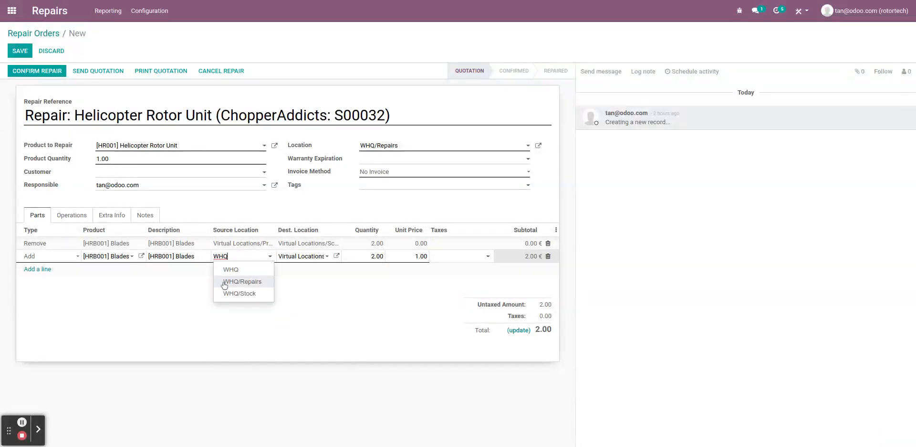
left_click(224, 283)
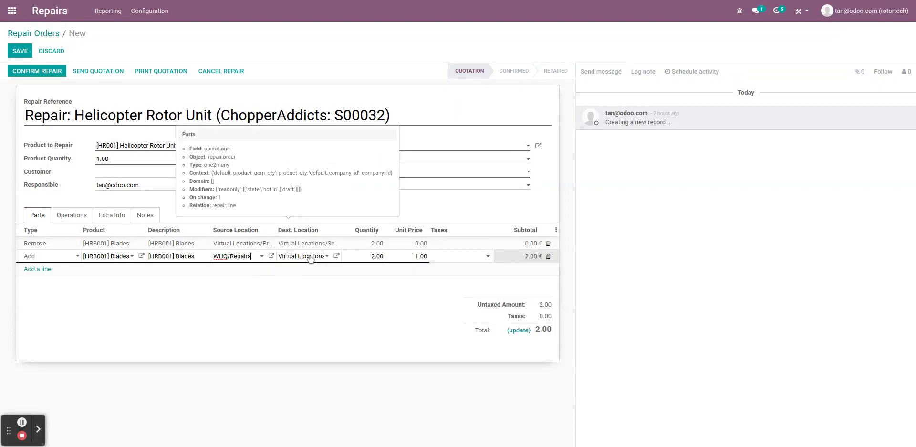
left_click(312, 301)
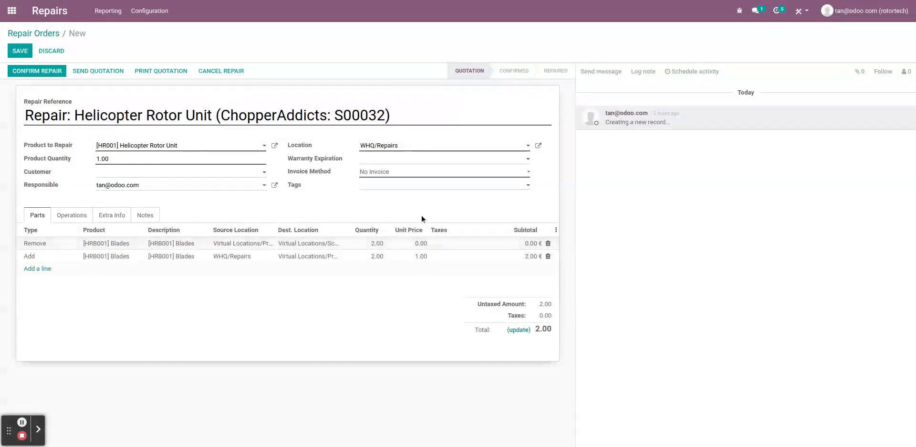
Set the unit price of the added Blades line to 0
left_click(420, 256)
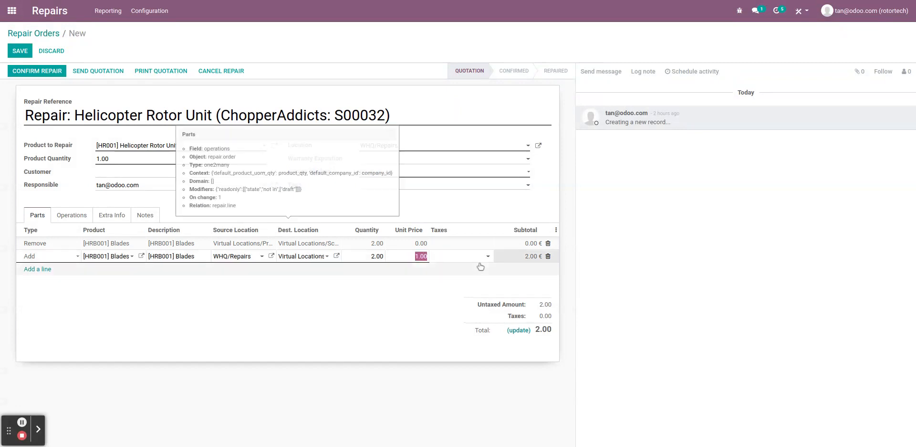
key("BackSpace")
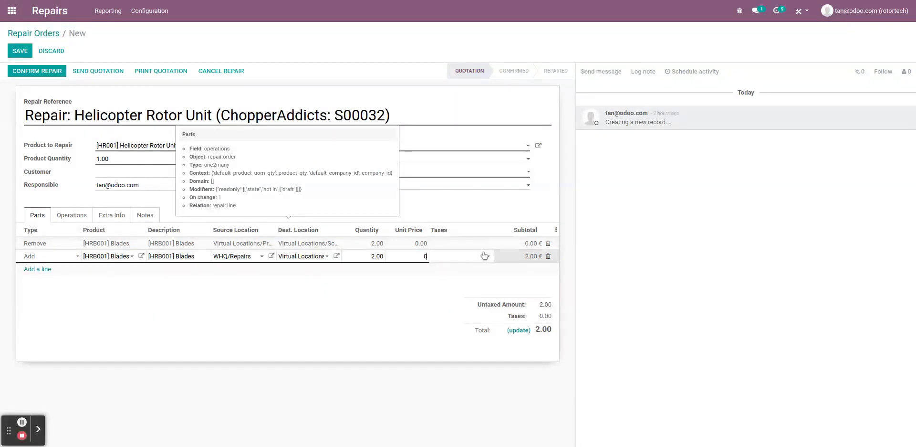
left_click(392, 307)
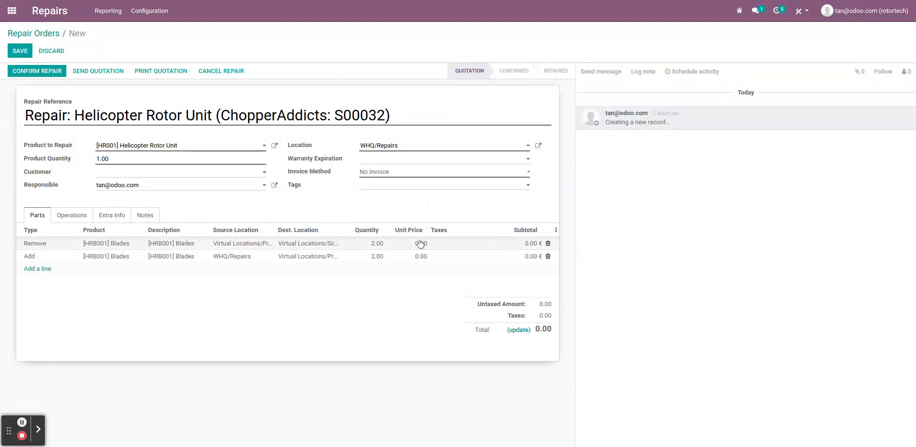
Review the repair order's operations, extra information and notes alongside its parts lines
mouse_move(416, 248)
left_click(73, 215)
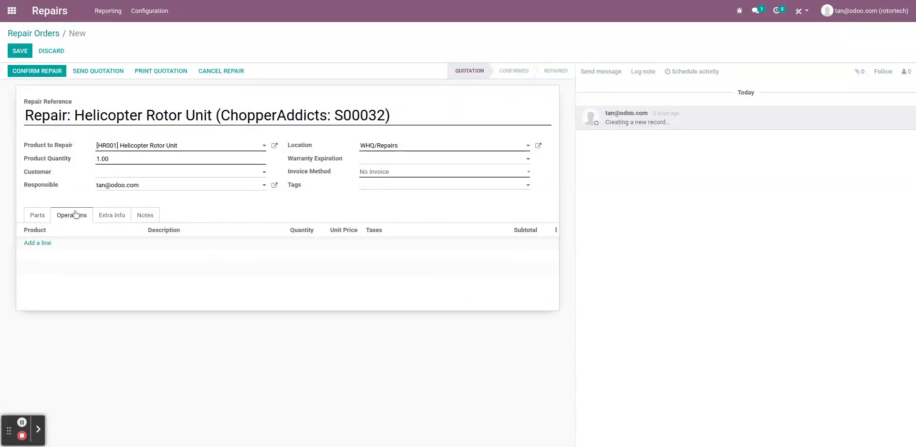
left_click(40, 243)
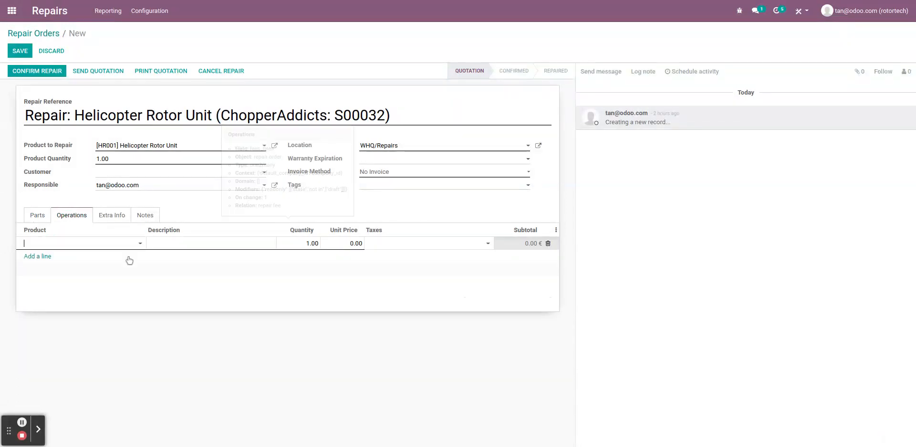
left_click(145, 294)
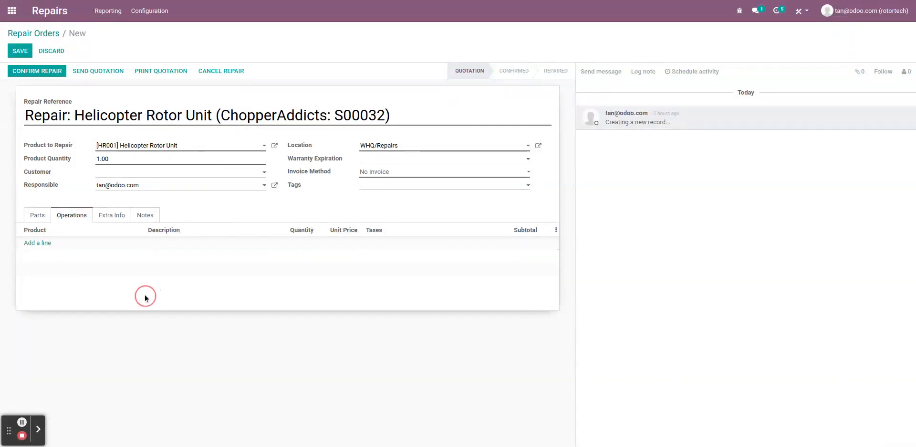
left_click(39, 214)
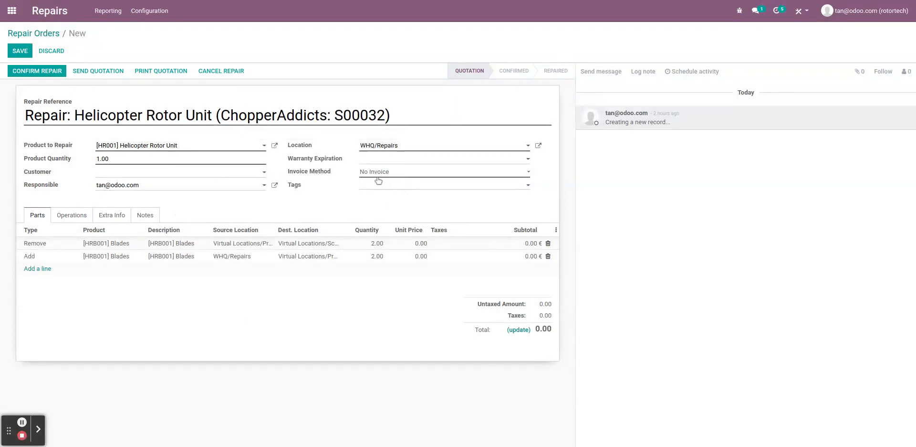
left_click(111, 215)
left_click(144, 215)
left_click(113, 215)
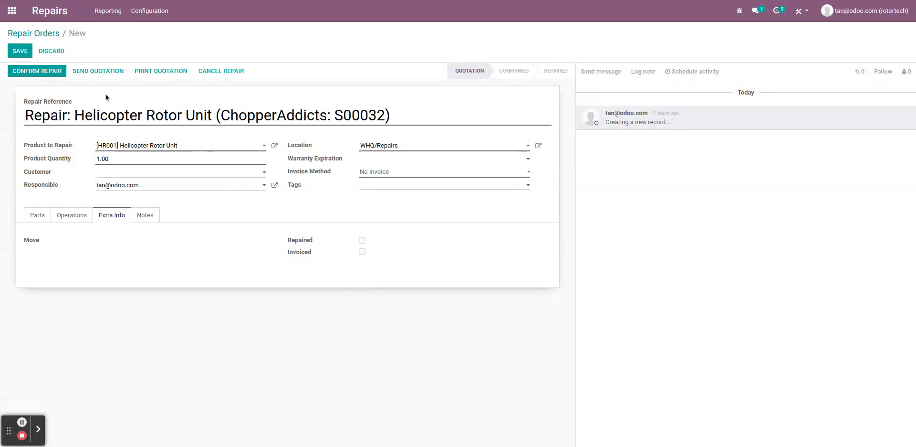
left_click(60, 214)
left_click(39, 214)
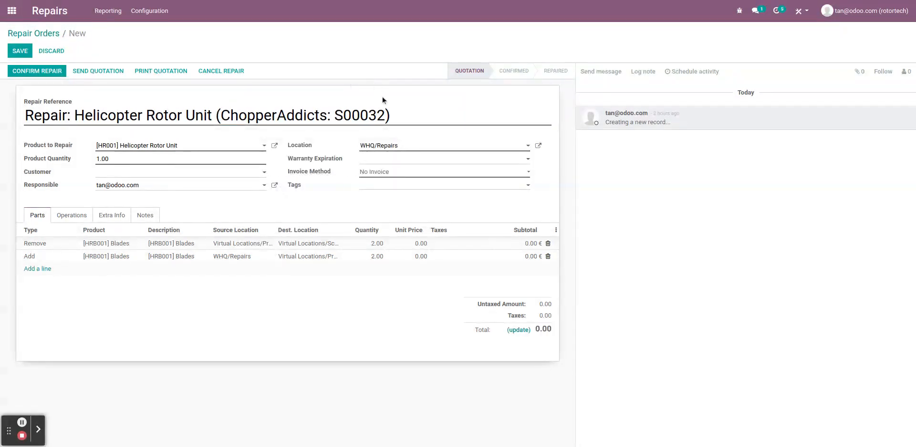
Confirm the Helicopter Rotor Unit repair order and start the repair
left_click(52, 72)
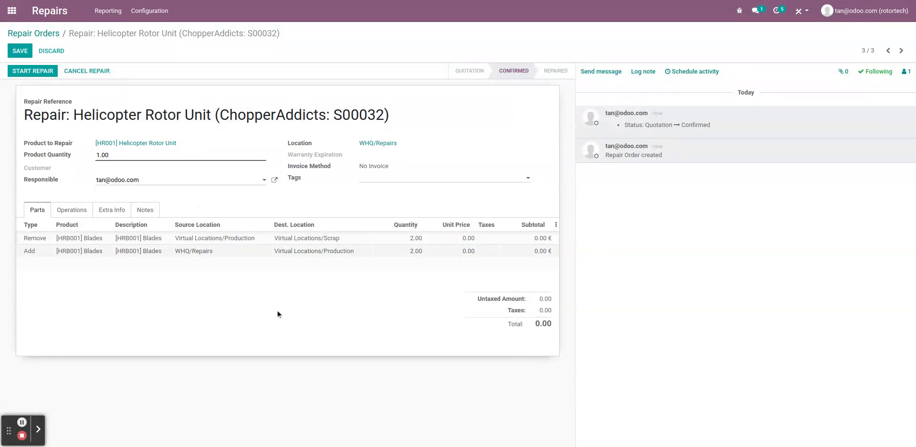
left_click(32, 72)
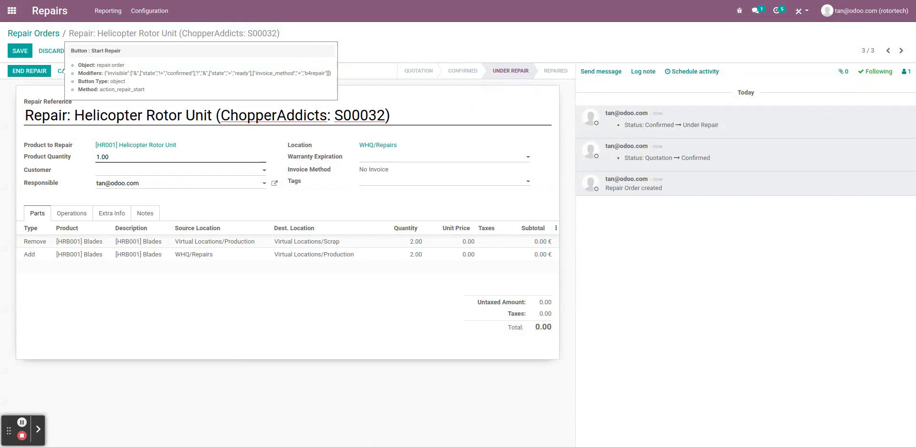
left_click(374, 42)
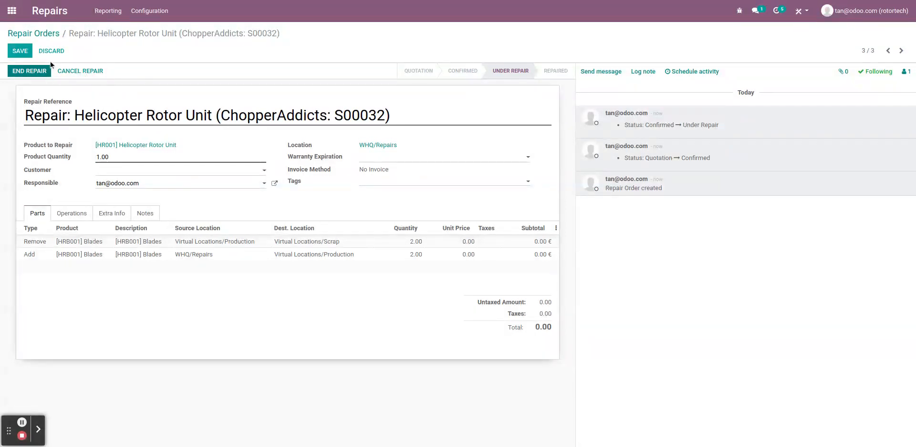
End the Helicopter Rotor Unit repair to complete the repair order
left_click(33, 71)
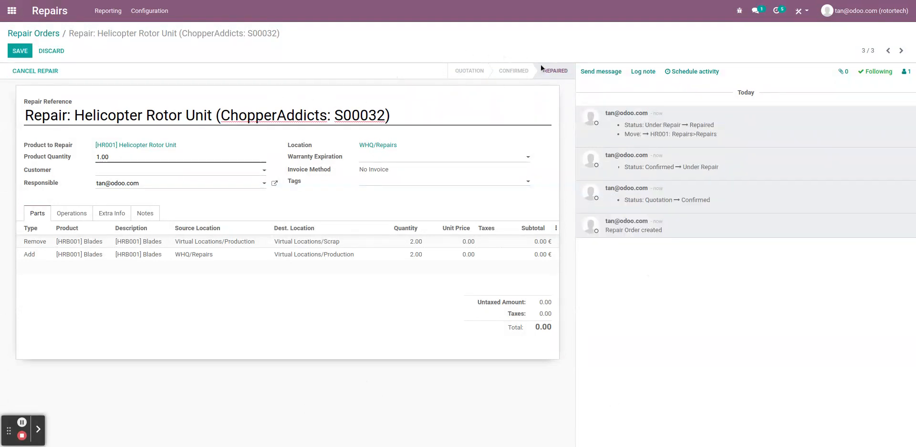
mouse_move(540, 70)
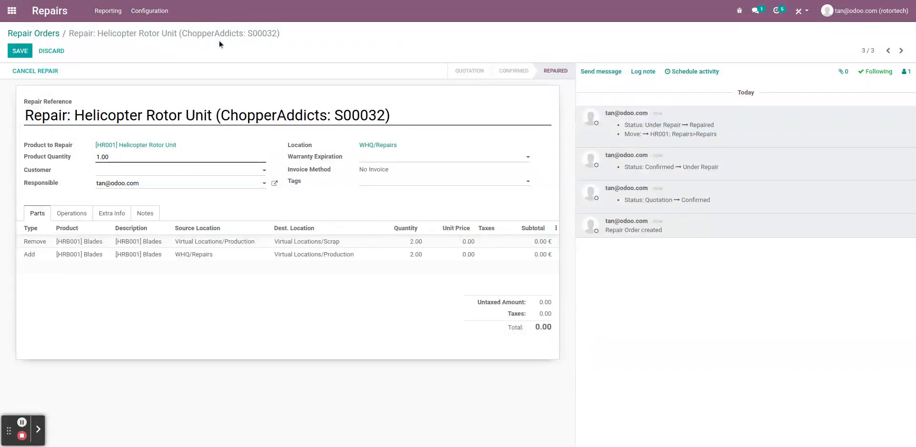
Switch to Sales and check the Helicopter Rotor Unit's on-hand quantity by location
left_click(12, 12)
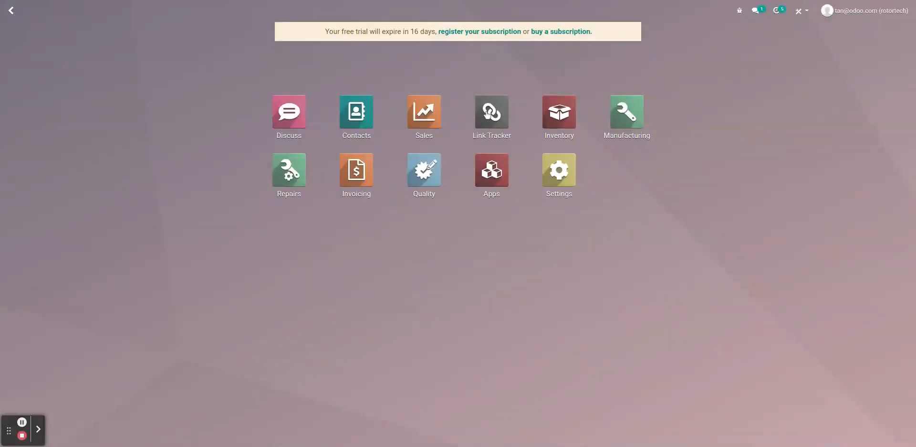
left_click(431, 110)
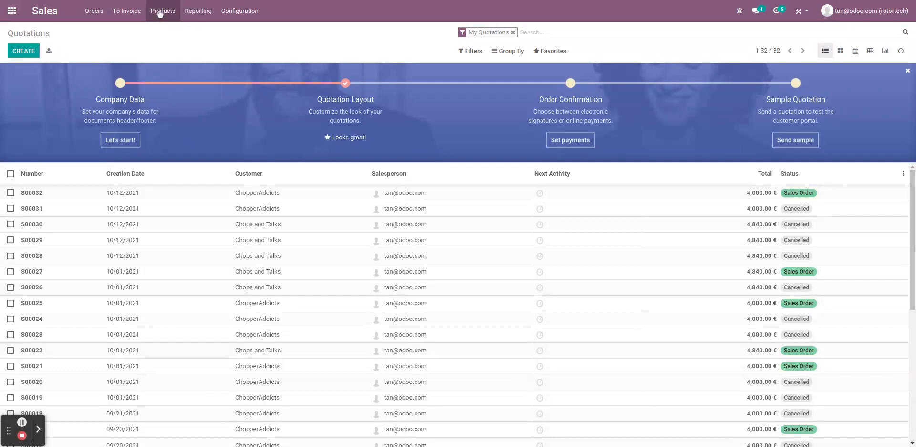
left_click(162, 11)
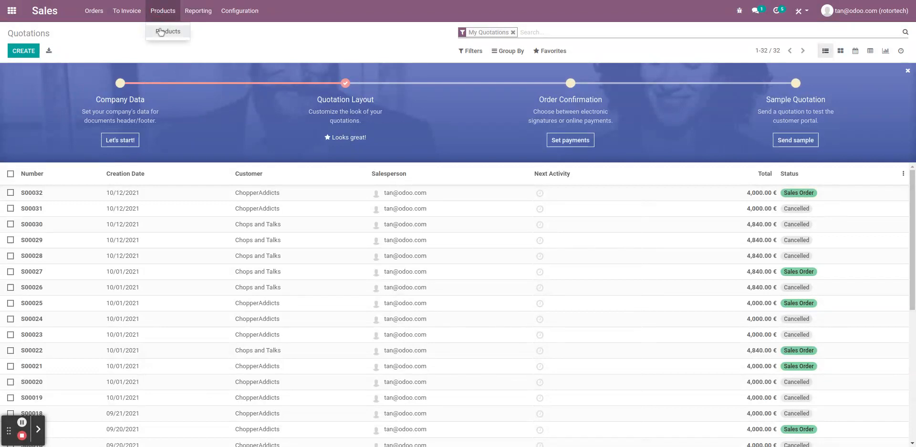
left_click(162, 31)
left_click(81, 87)
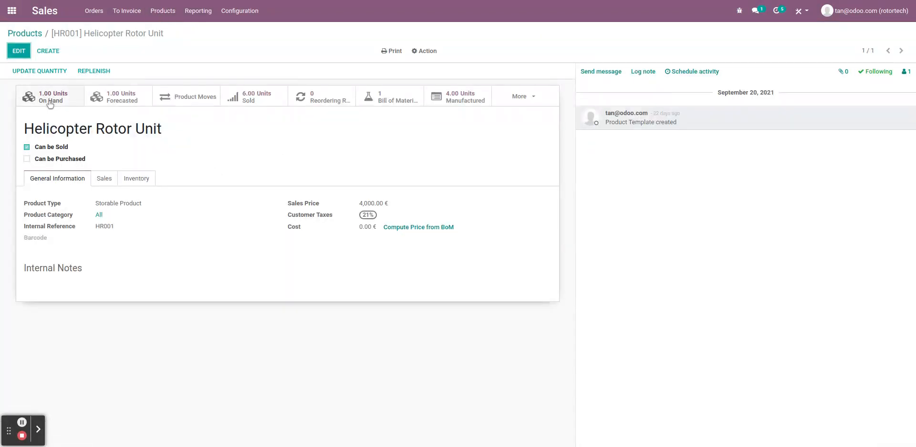
left_click(51, 97)
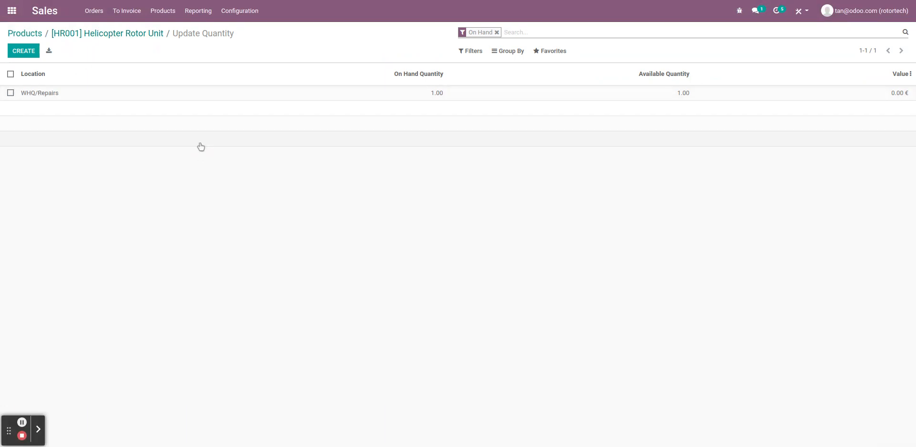
Examine the Helicopter Rotor Unit's product moves down to the most recent entries
left_click(192, 97)
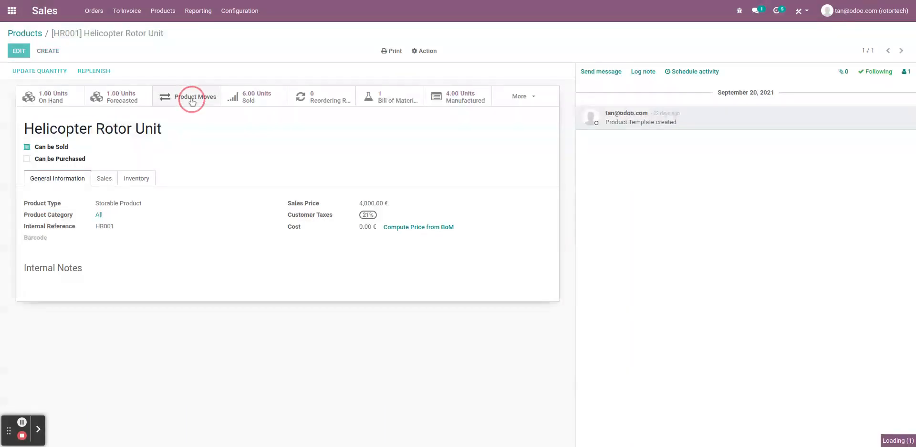
left_click(10, 93)
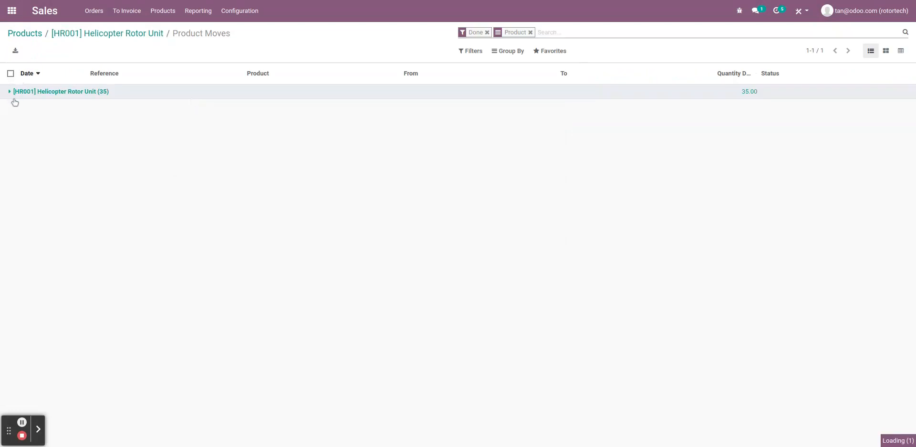
scroll(446, 238, "down", 4)
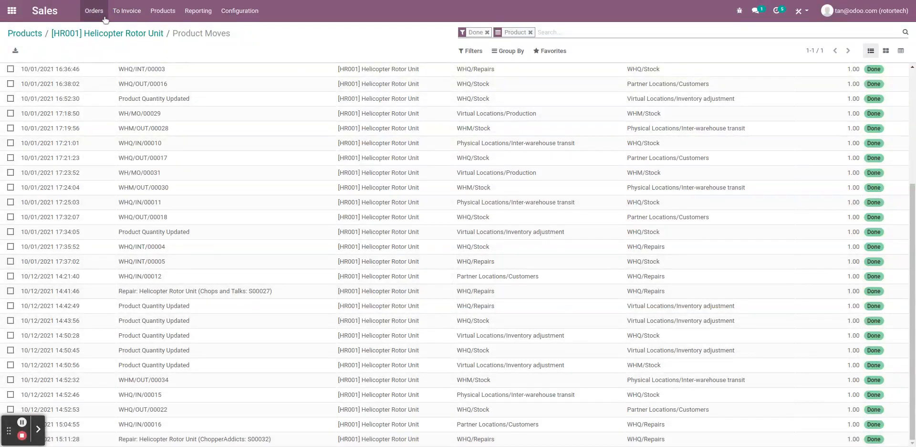
Switch to Inventory and examine the list of all transfers
left_click(12, 10)
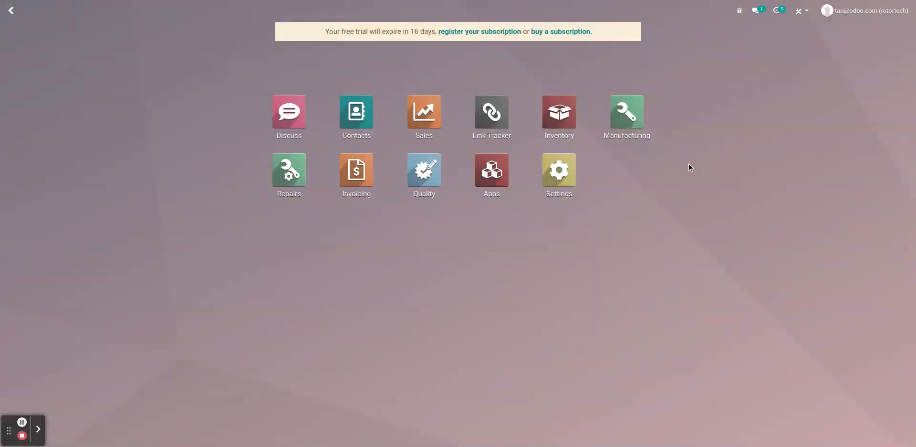
left_click(567, 115)
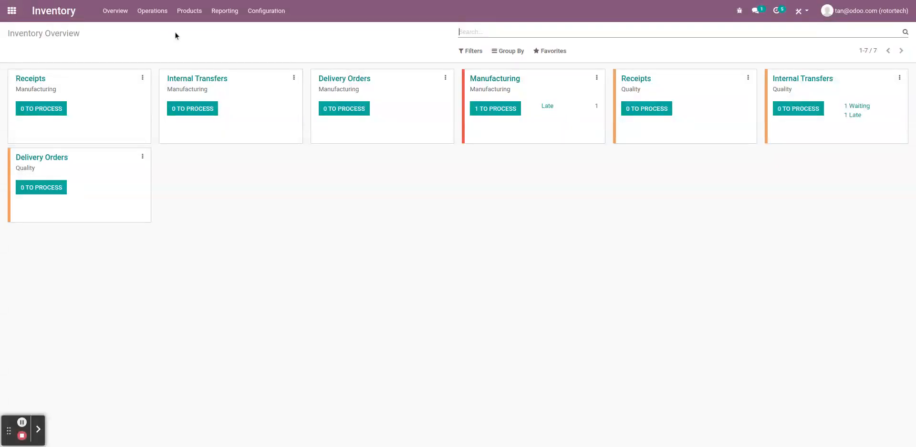
left_click(158, 10)
left_click(161, 32)
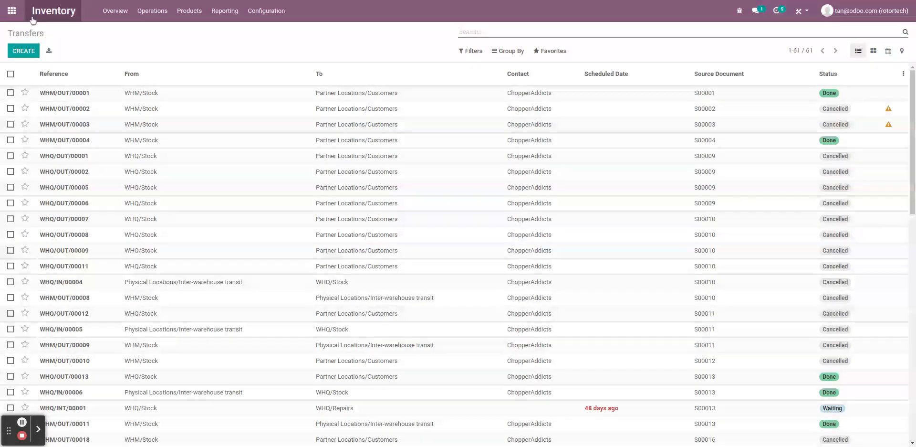
left_click(11, 10)
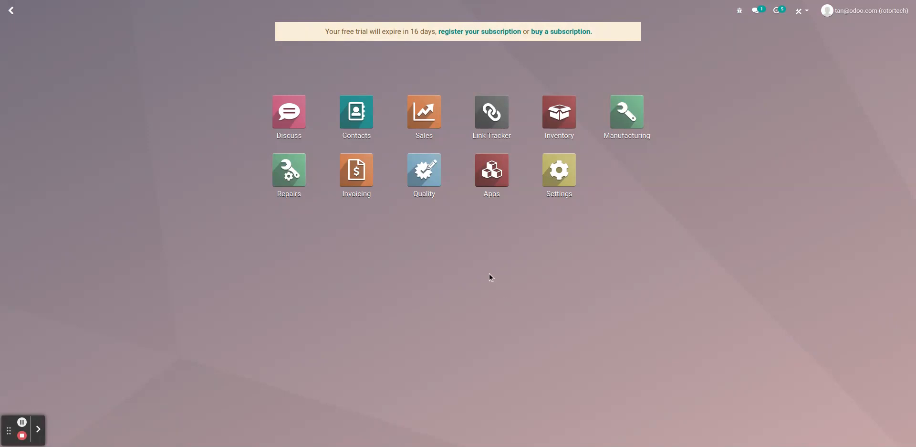